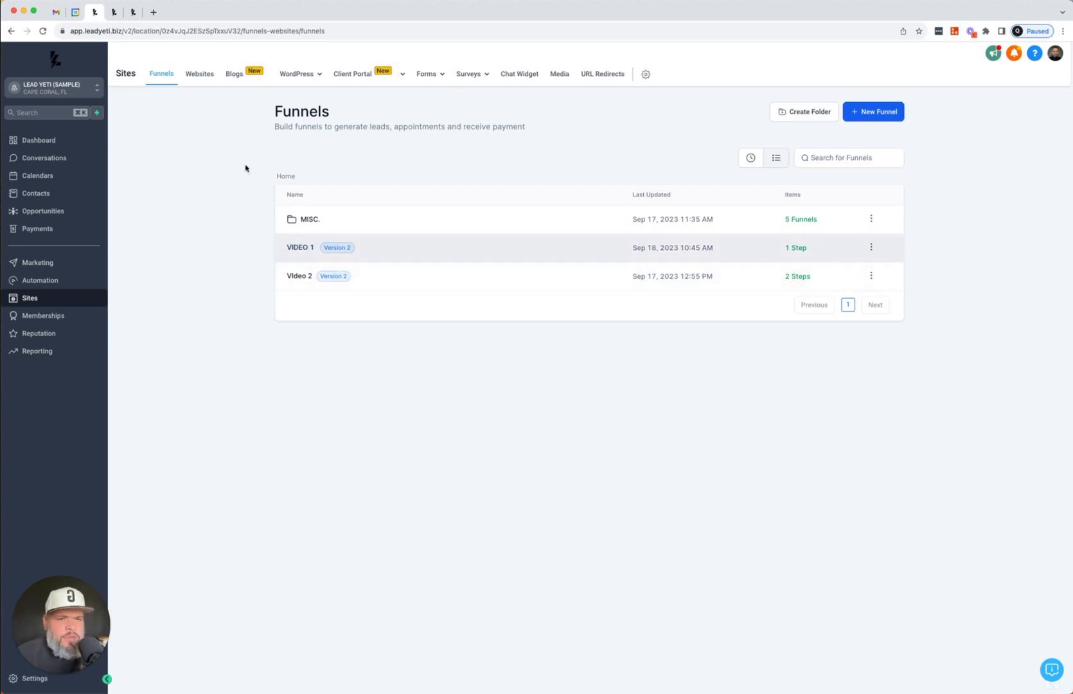
# Review the playback settings of the hosted video on the Video Tracking EX. 1 page in the page builder
pyautogui.click(115, 13)
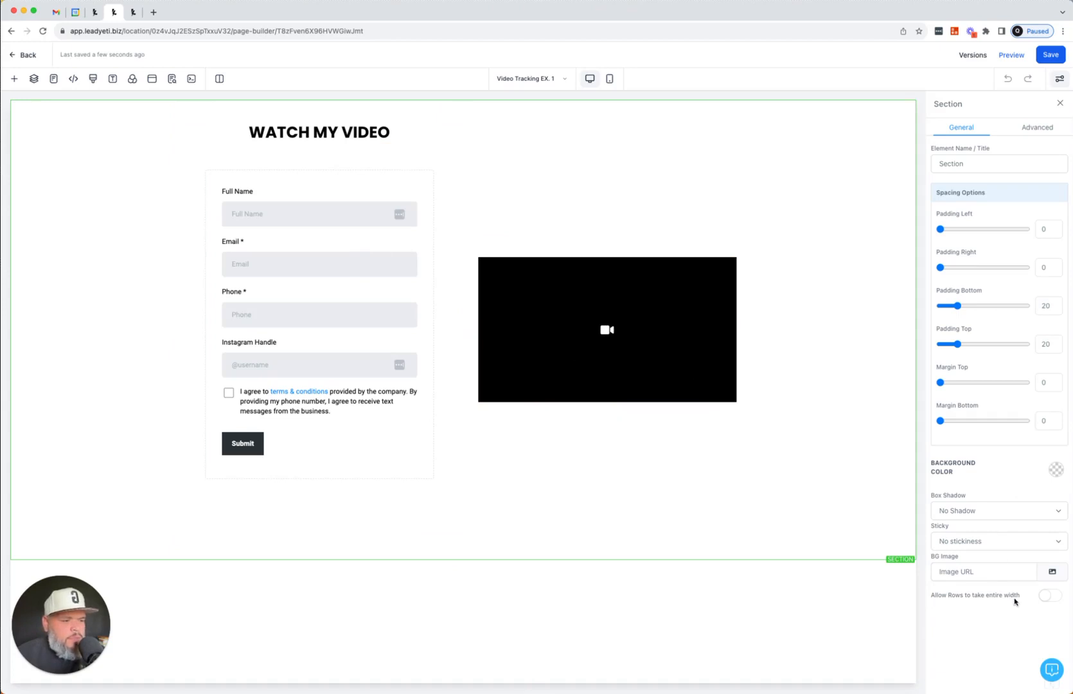
pyautogui.click(587, 382)
pyautogui.scroll(-5, 992, 551)
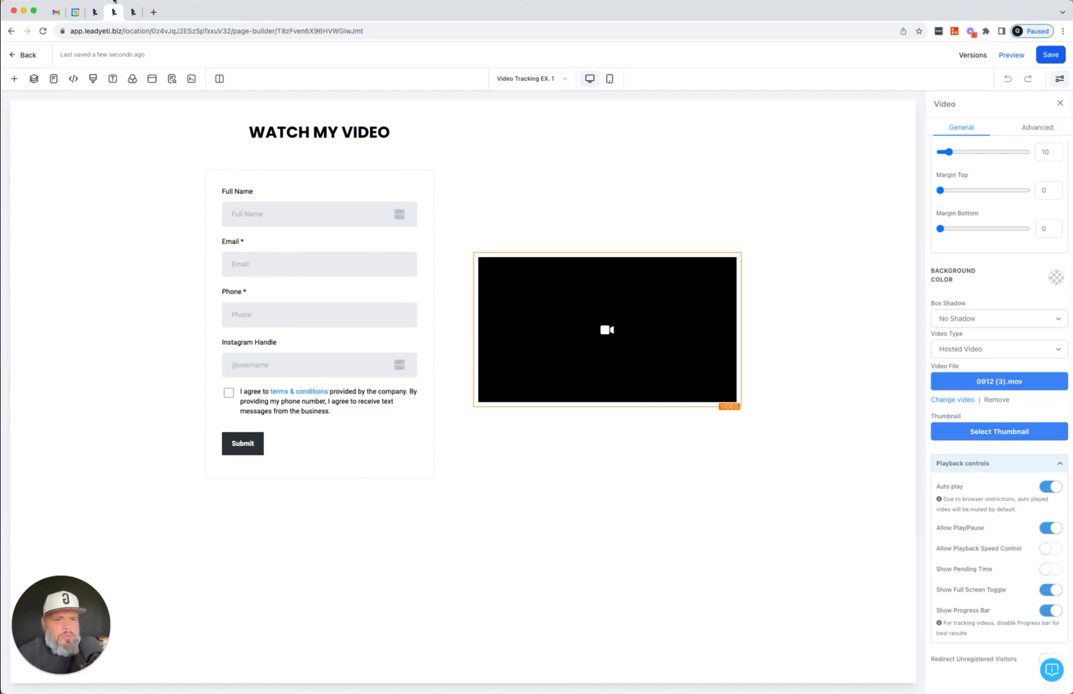
# View the Video Tracking Example 2 opt-in page in the page builder and return to the funnel's steps
pyautogui.click(133, 11)
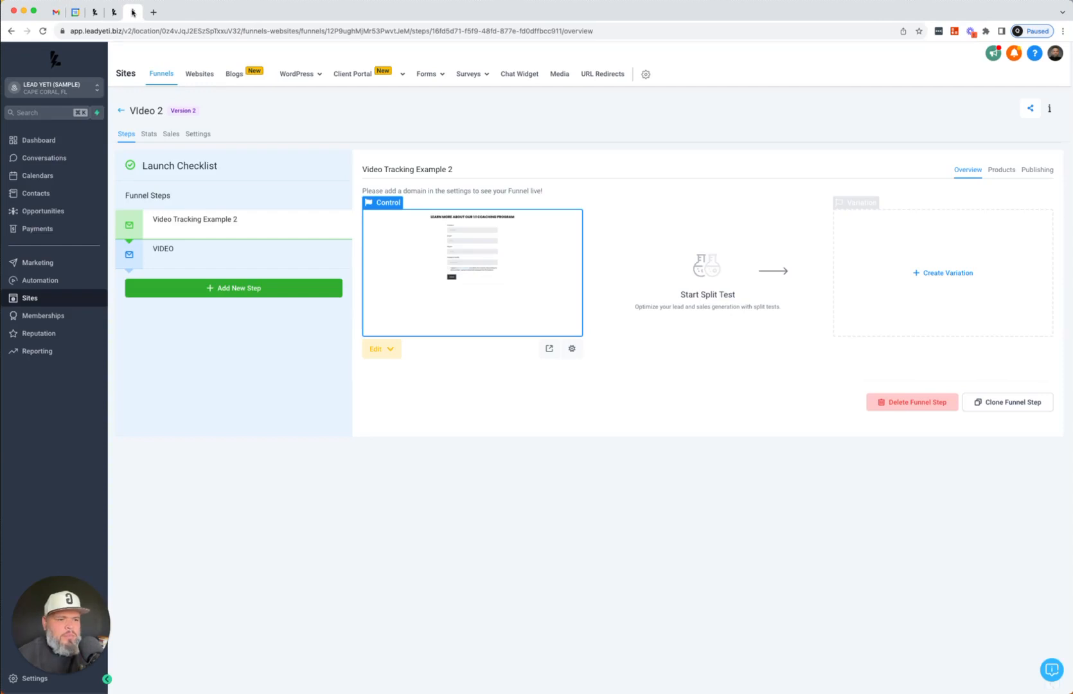
pyautogui.click(420, 249)
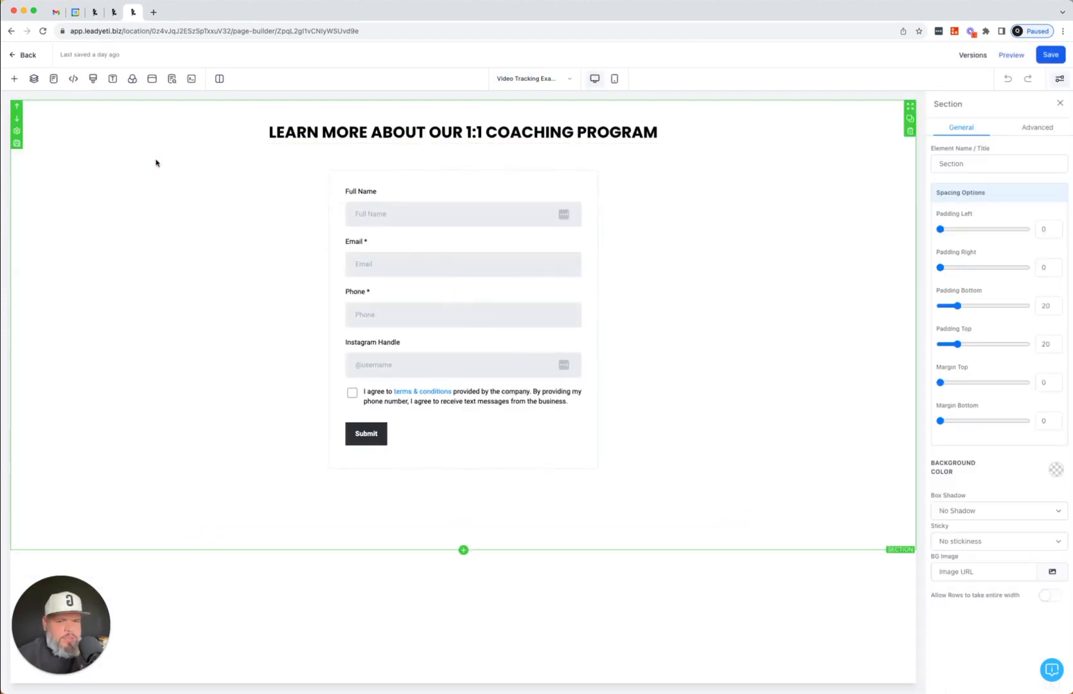
pyautogui.click(23, 60)
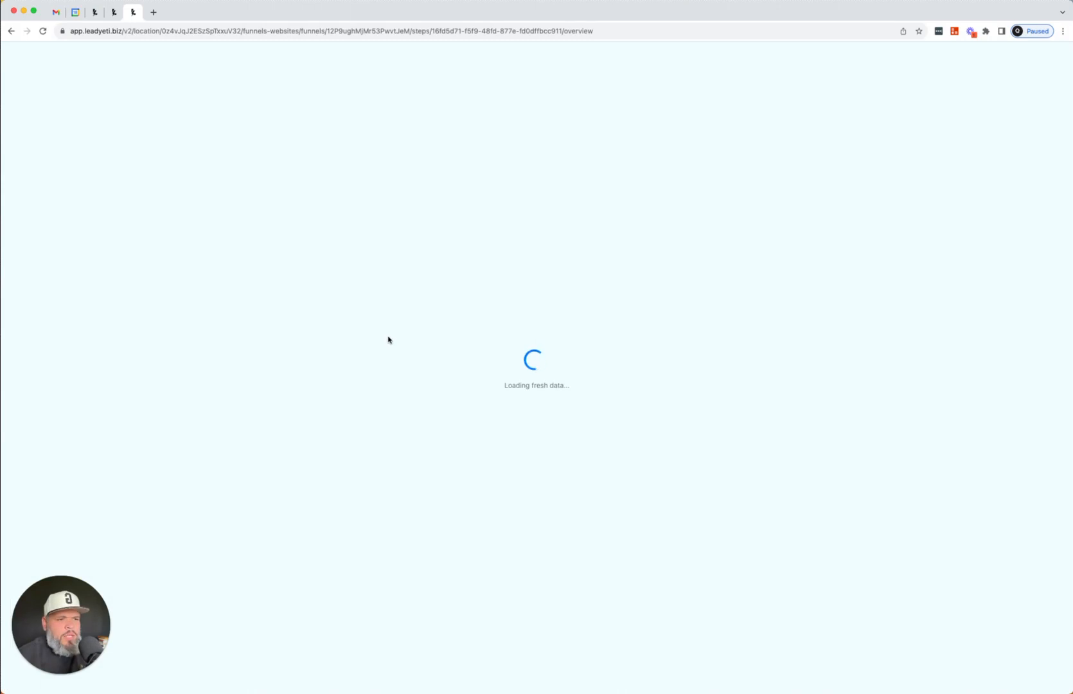
# Open the VIDEO funnel step's page for editing and review its video element's file and playback settings
pyautogui.click(247, 262)
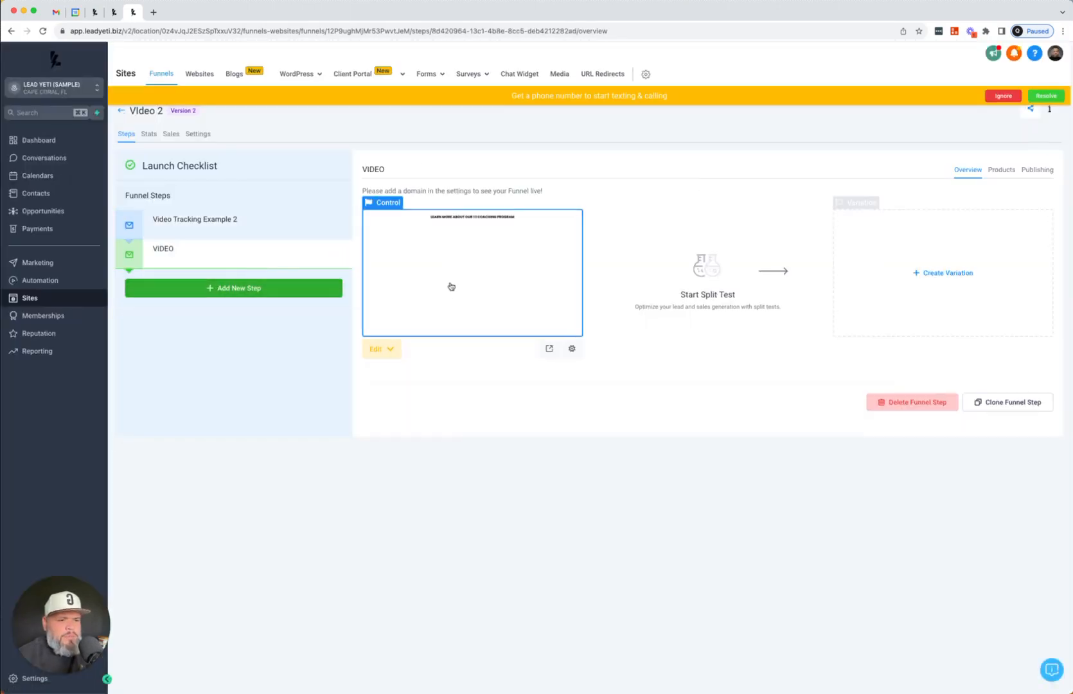
pyautogui.click(450, 287)
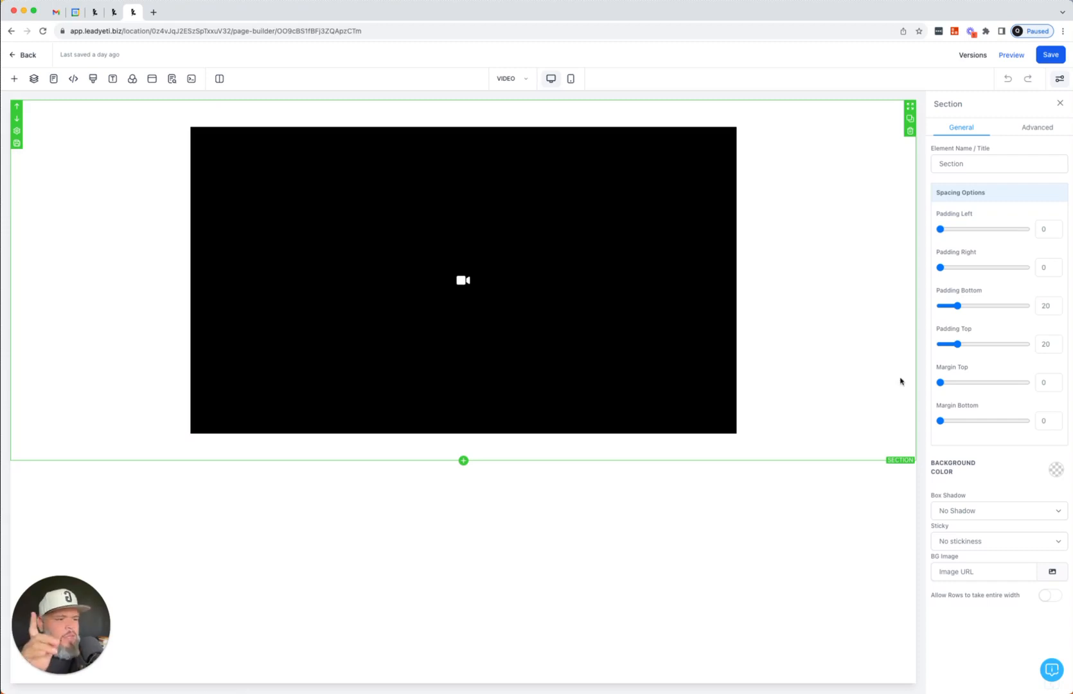
pyautogui.click(680, 351)
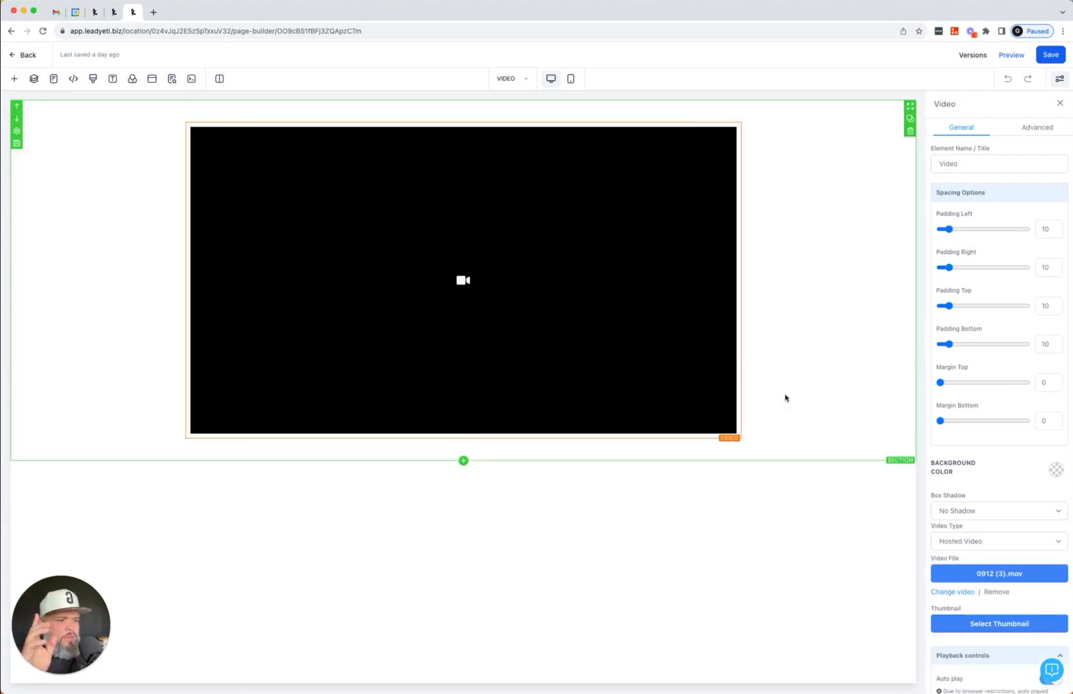
pyautogui.scroll(-5, 1018, 472)
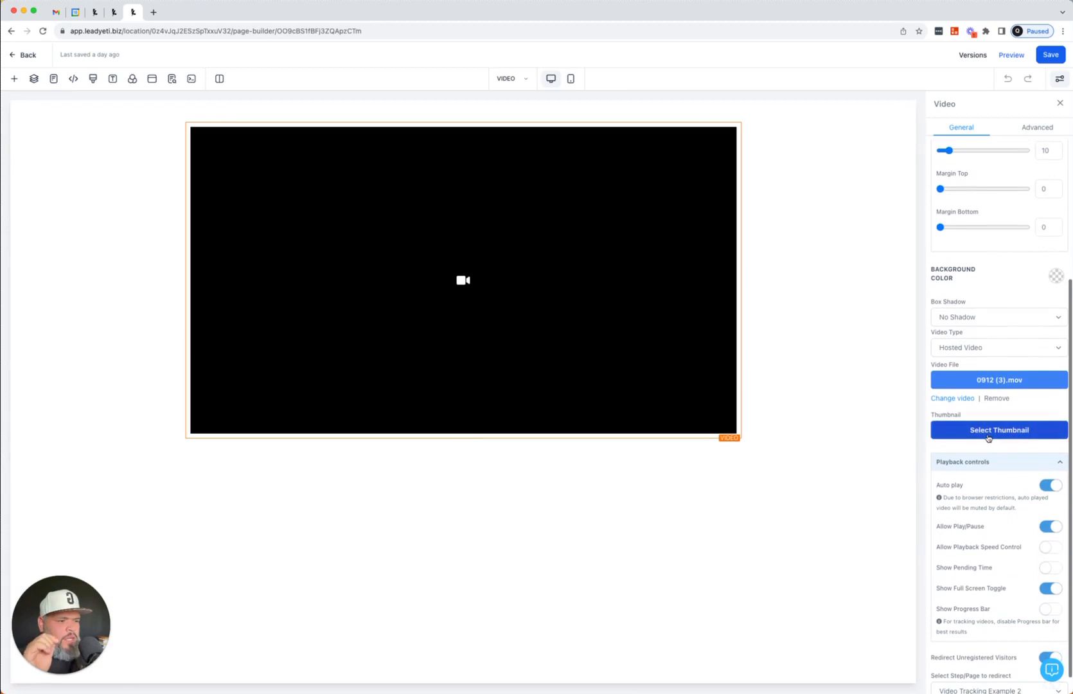
# Examine the video's redirect page and video type choices, keeping Video Tracking Example 2 and Hosted Video
pyautogui.scroll(-1, 992, 478)
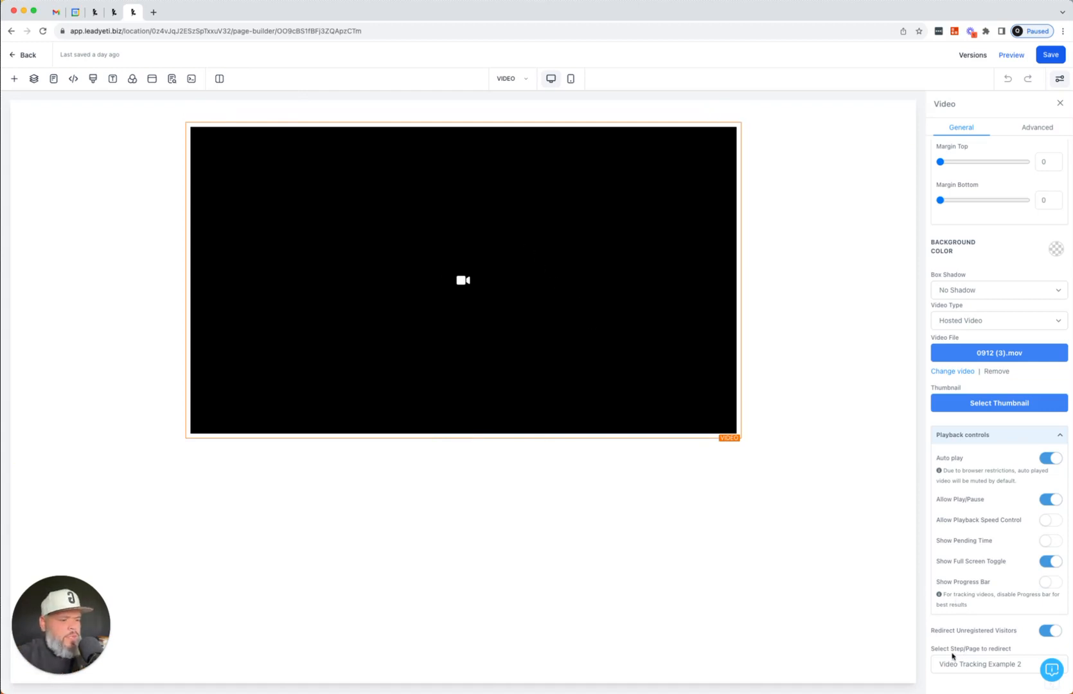
pyautogui.click(1004, 665)
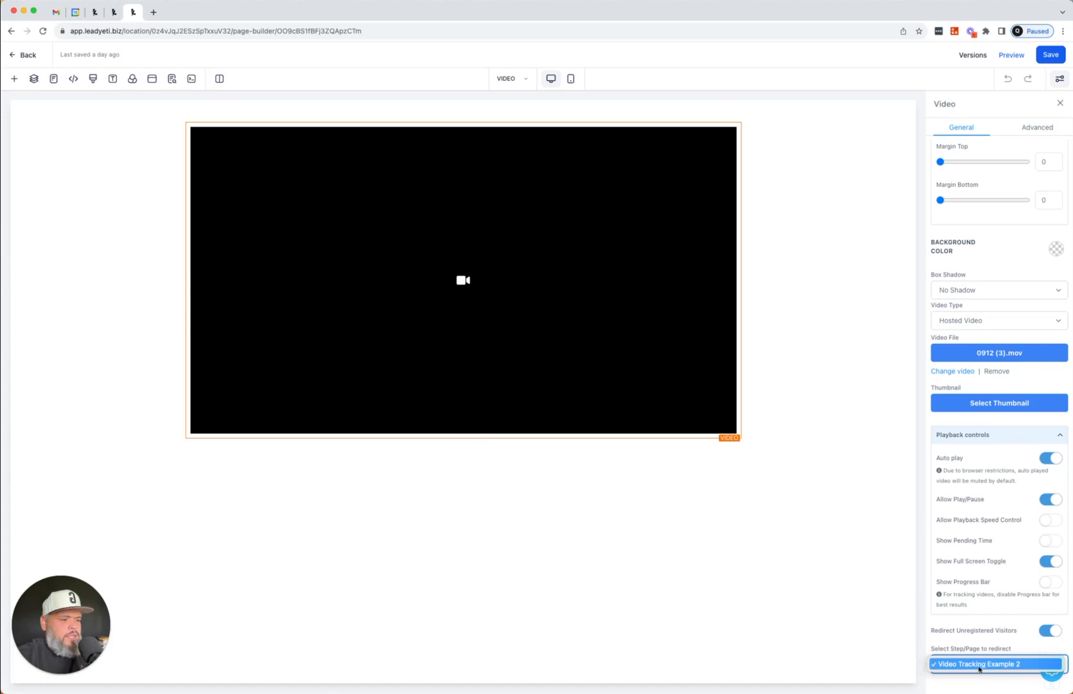
pyautogui.click(1012, 664)
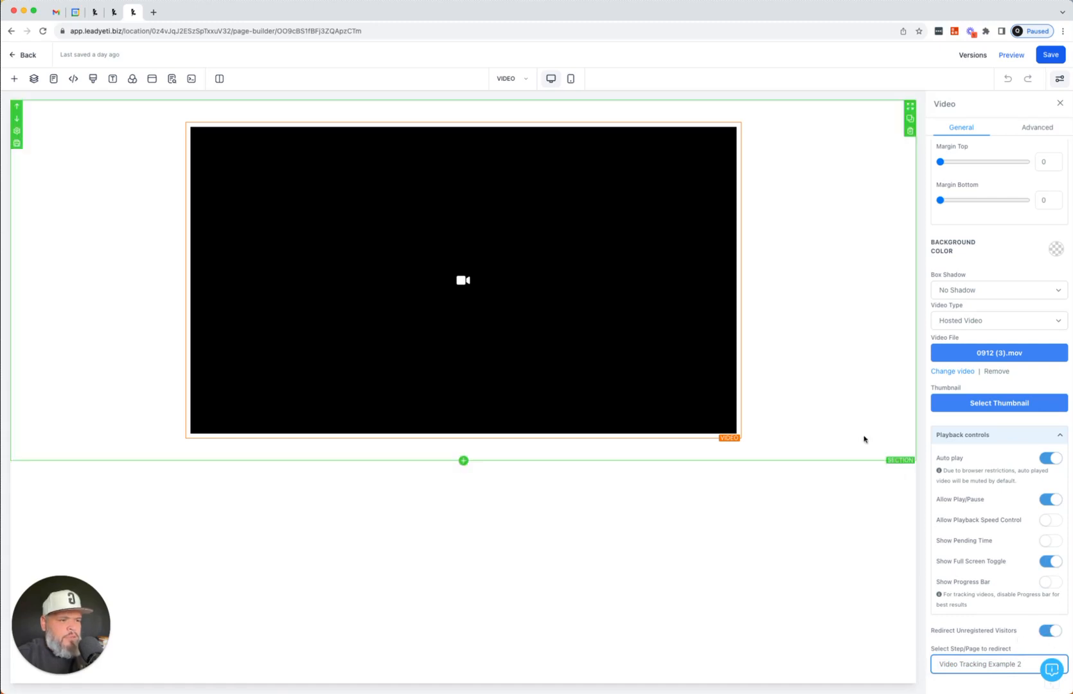
pyautogui.click(975, 318)
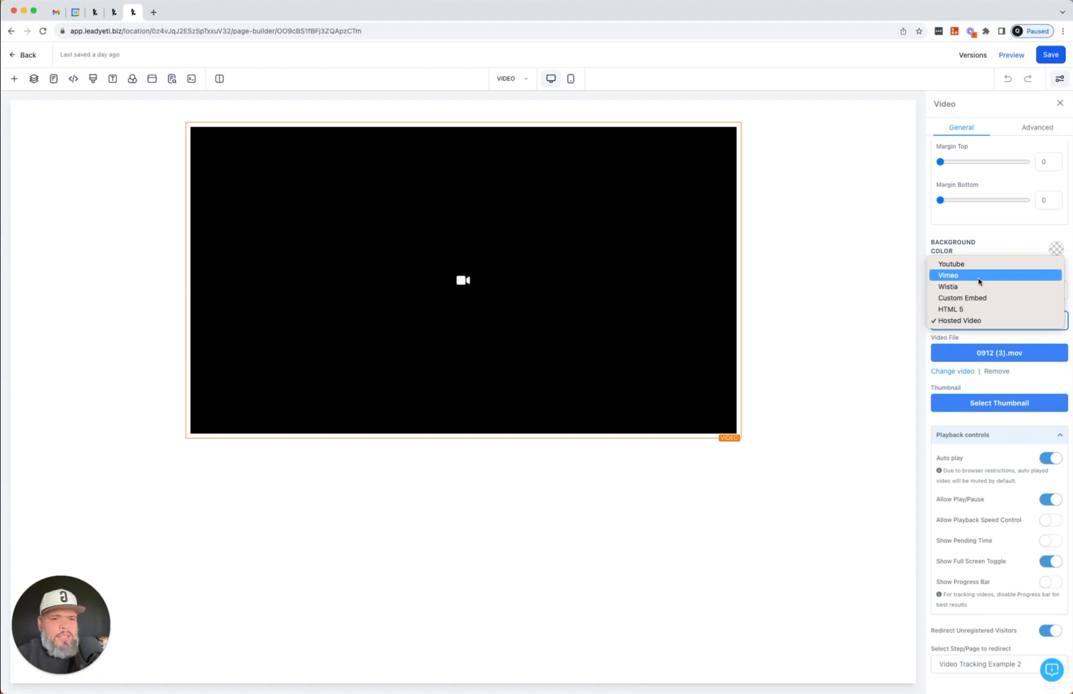
pyautogui.click(981, 321)
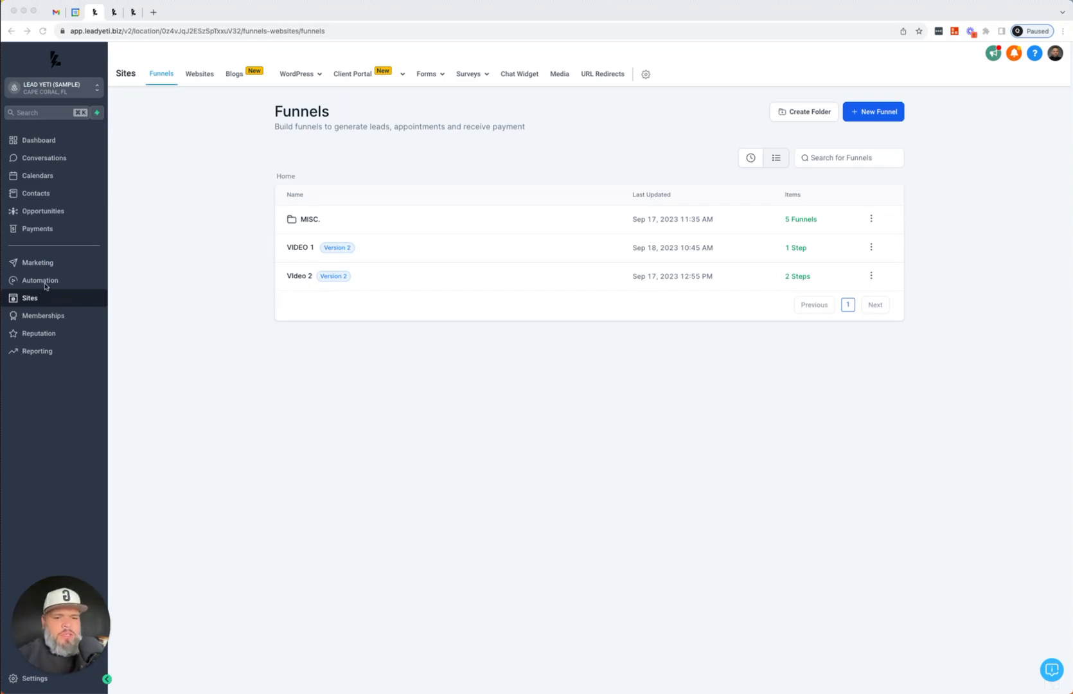
# Create a new automation workflow from scratch
pyautogui.click(45, 286)
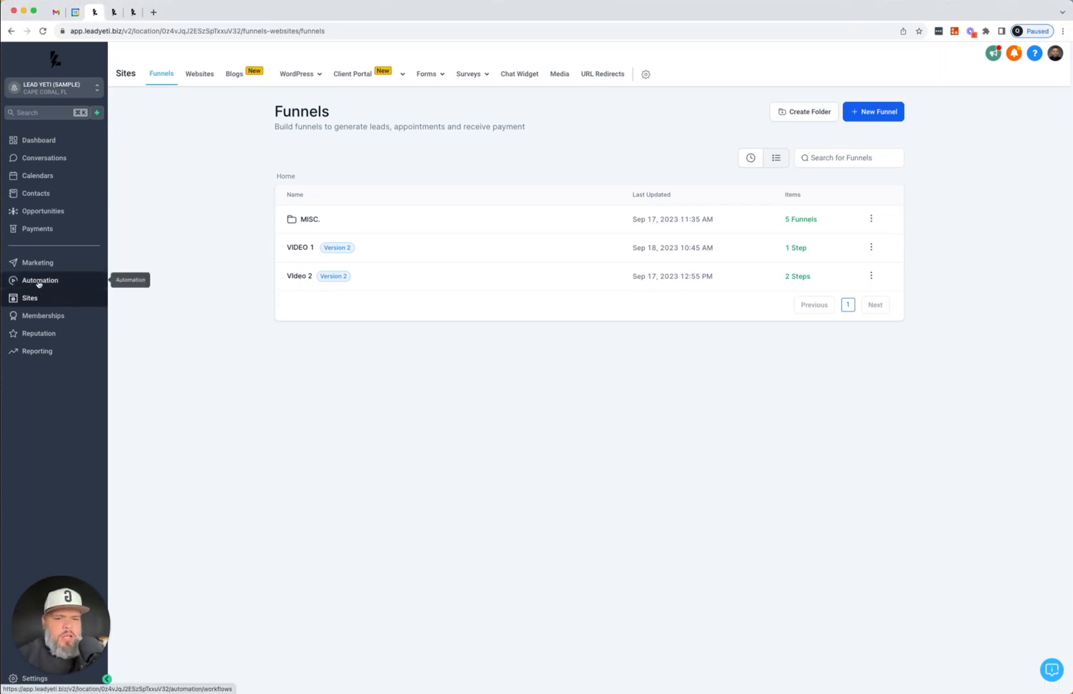
pyautogui.click(41, 283)
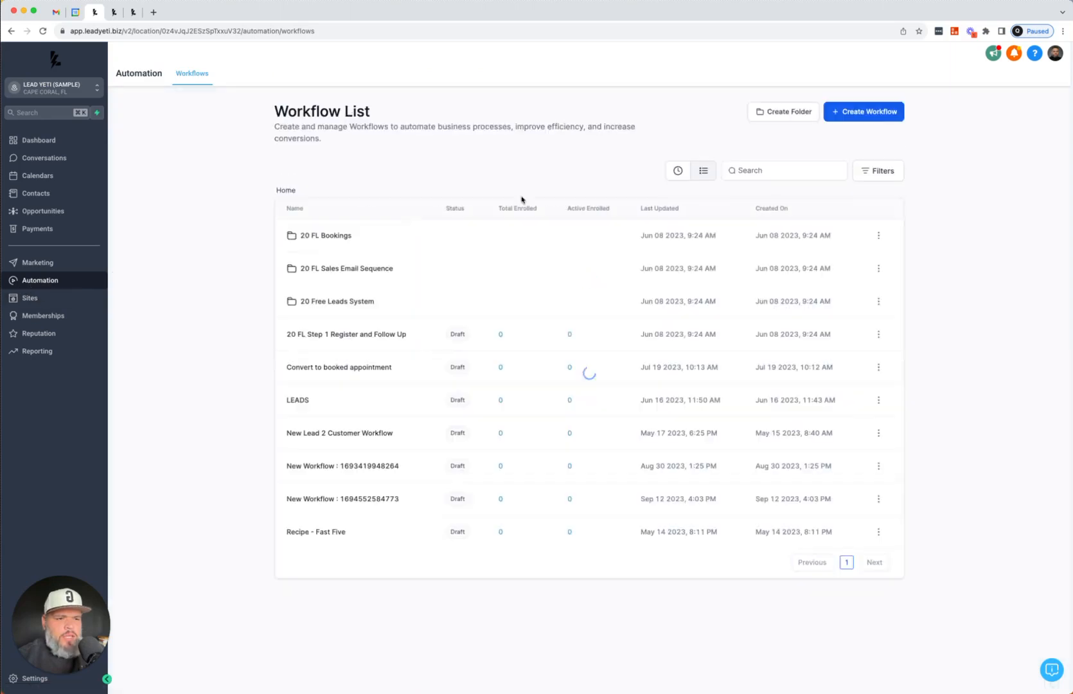
pyautogui.click(872, 118)
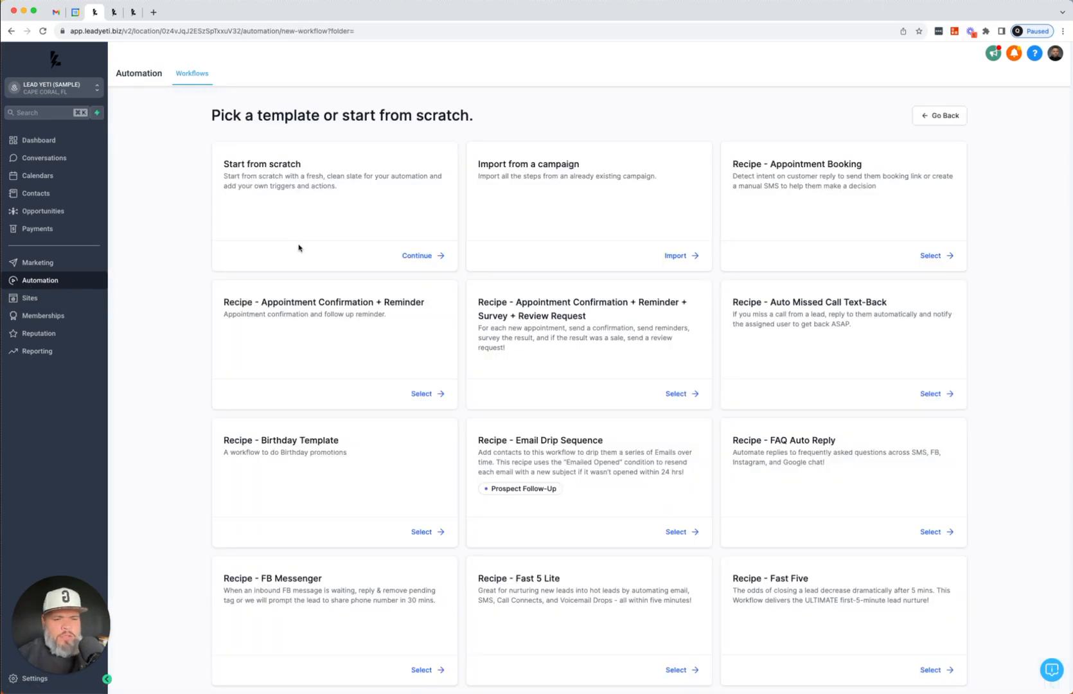
pyautogui.click(419, 255)
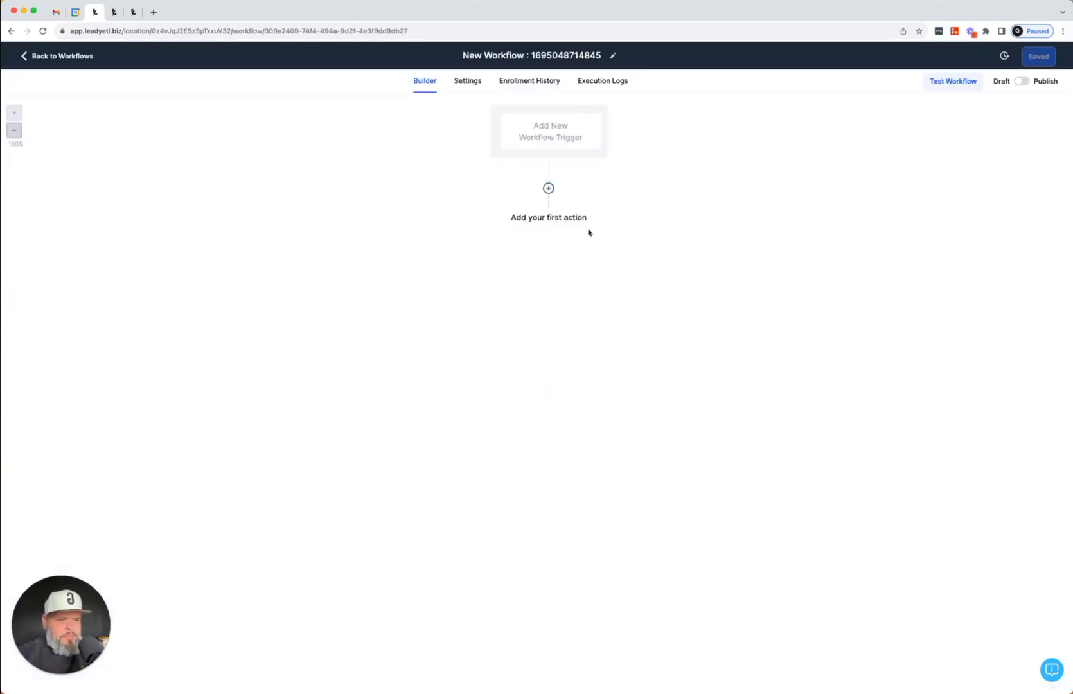
# Rename the workflow as VIDEO TRACKING WORKFLOW
pyautogui.click(504, 55)
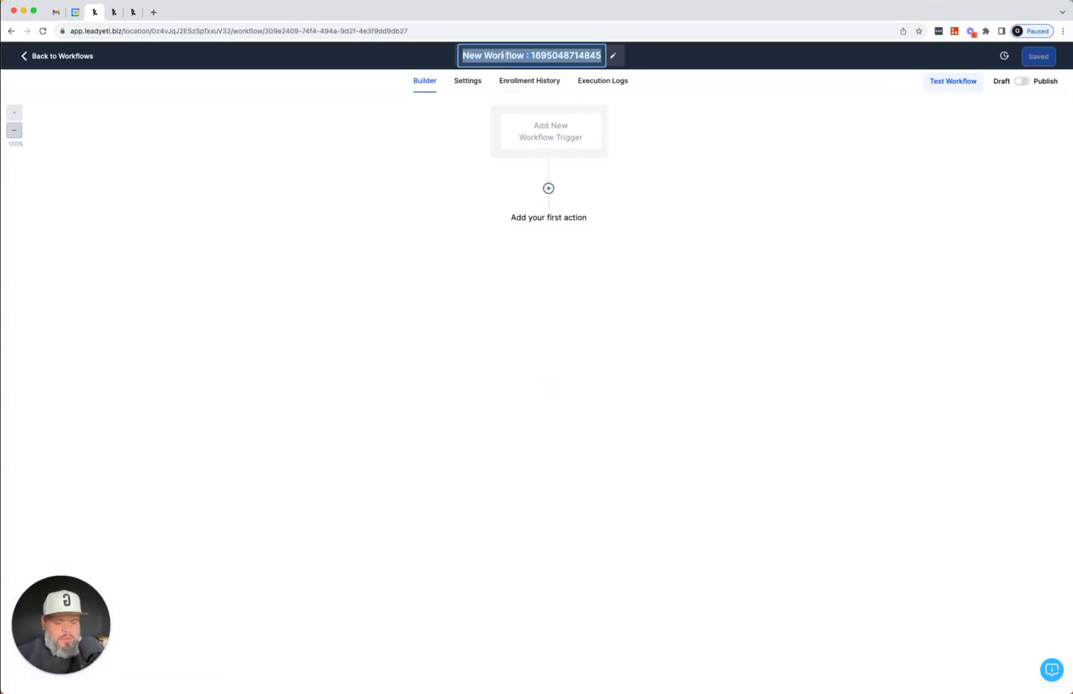
pyautogui.write('VIDEO TRA')
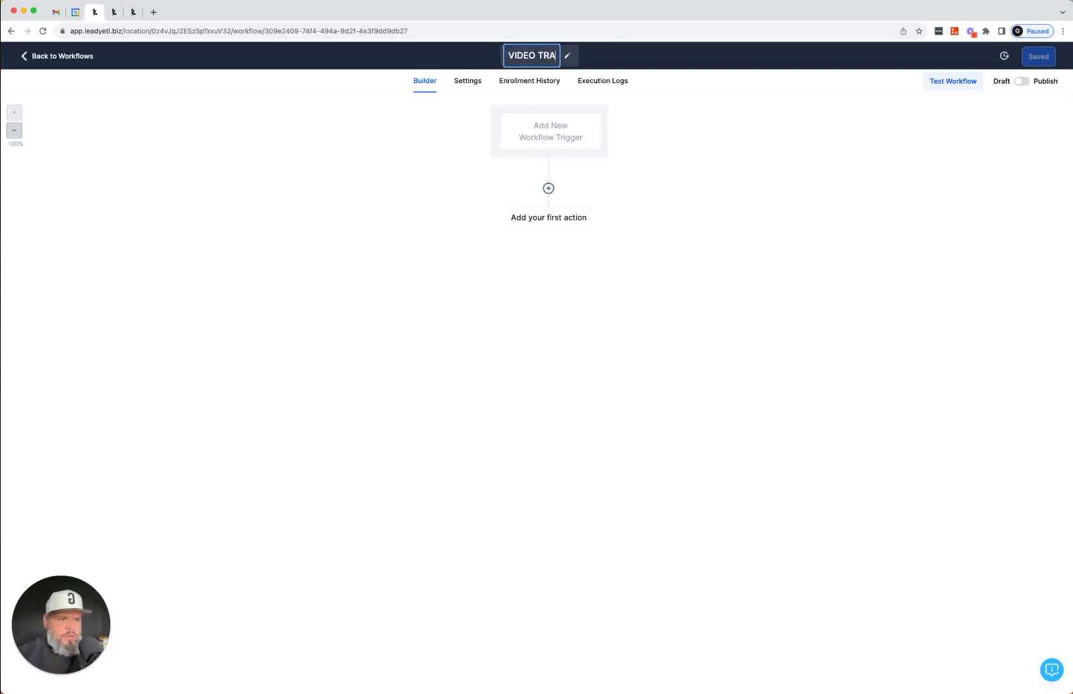
pyautogui.write('CKING WORKFLOW')
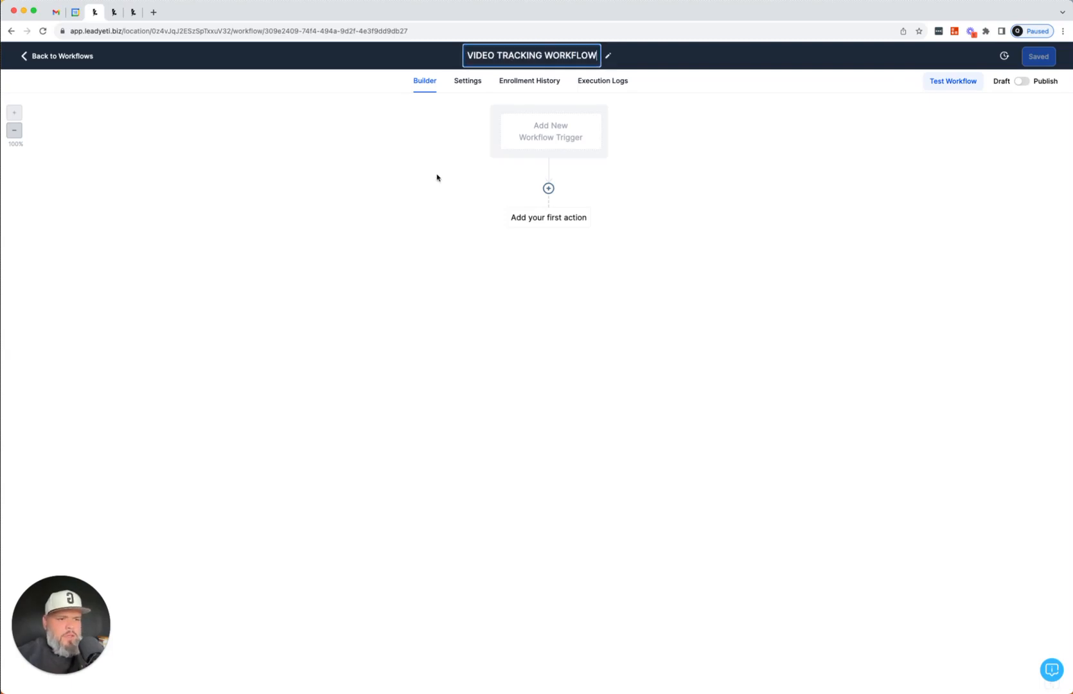
pyautogui.press('Return')
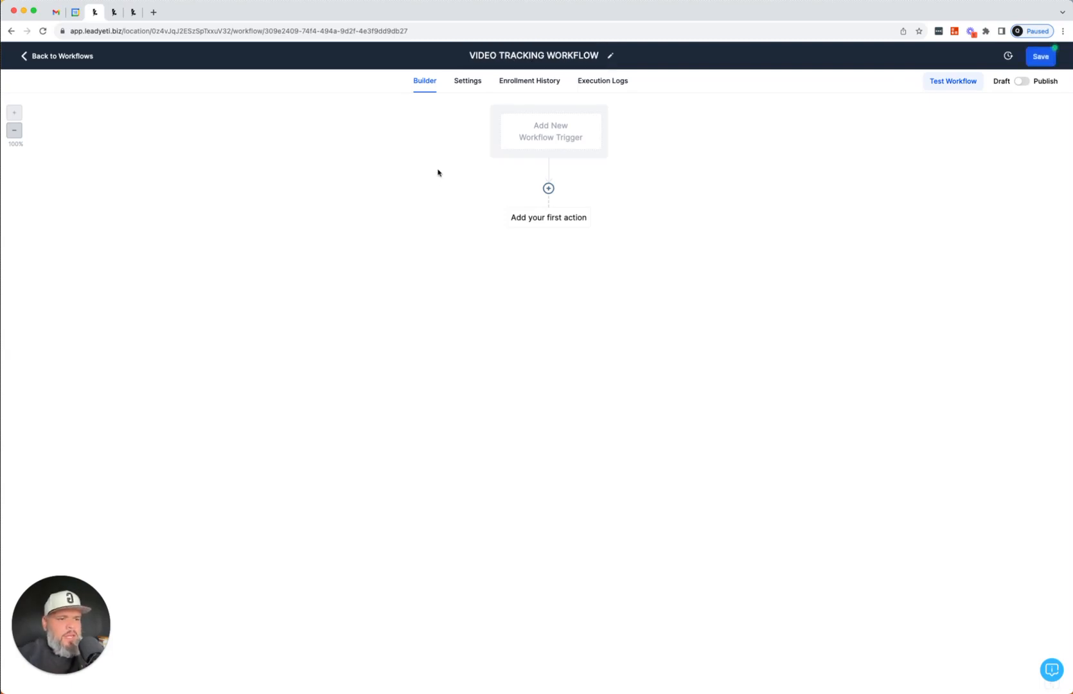
# Find the Video Tracking trigger and choose it as the workflow's new trigger
pyautogui.click(538, 138)
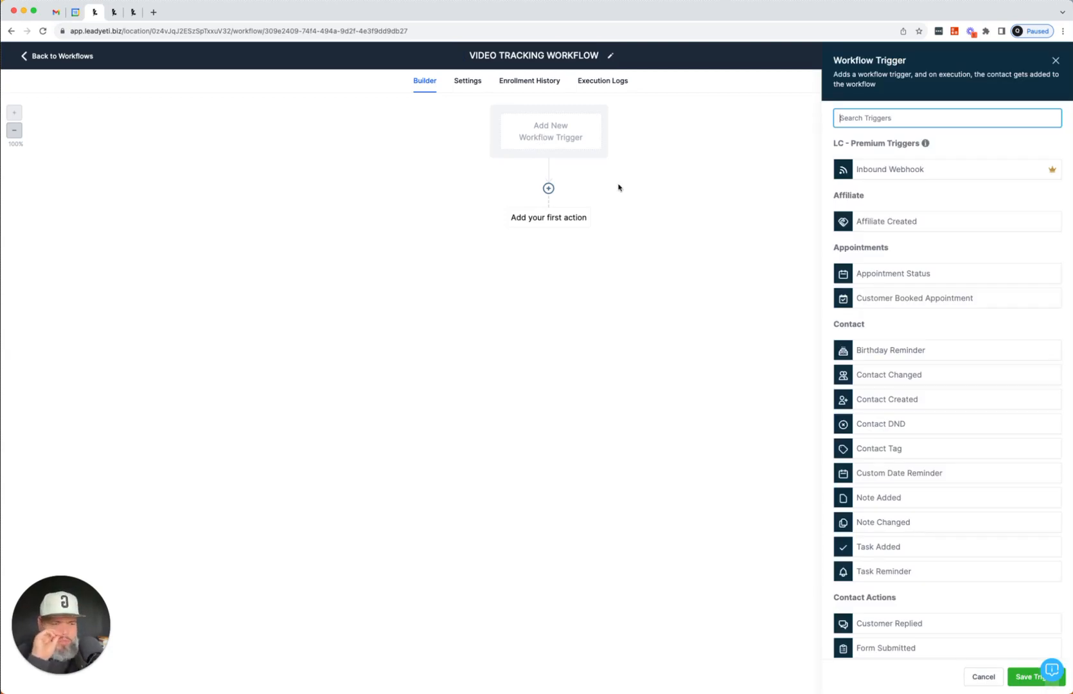
pyautogui.write('VIDE')
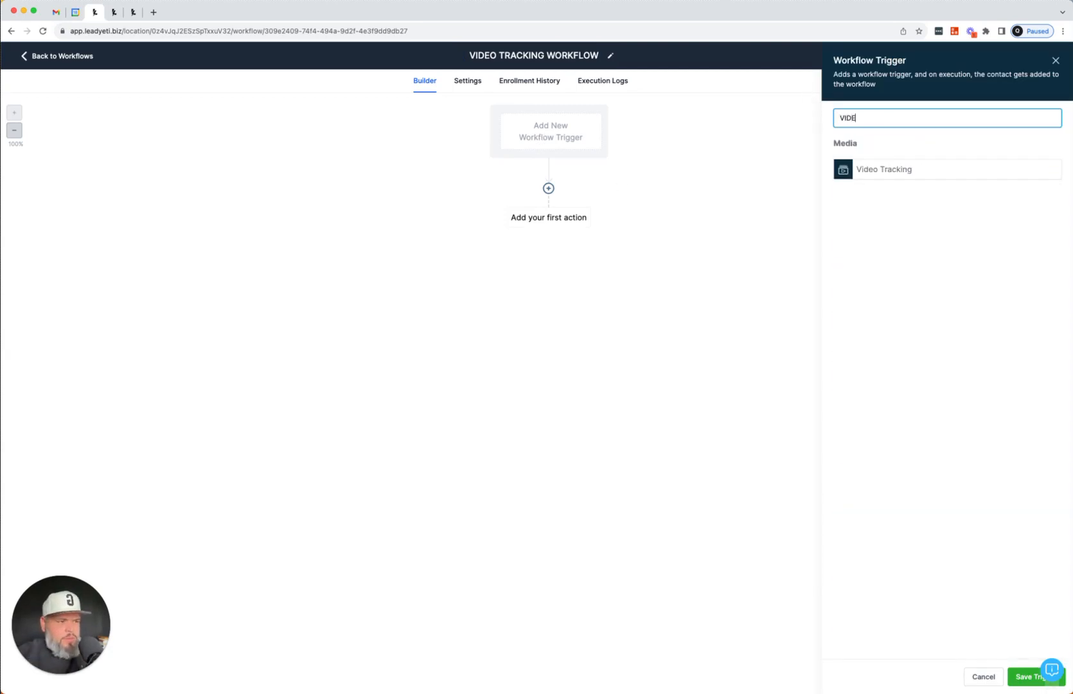
pyautogui.click(835, 168)
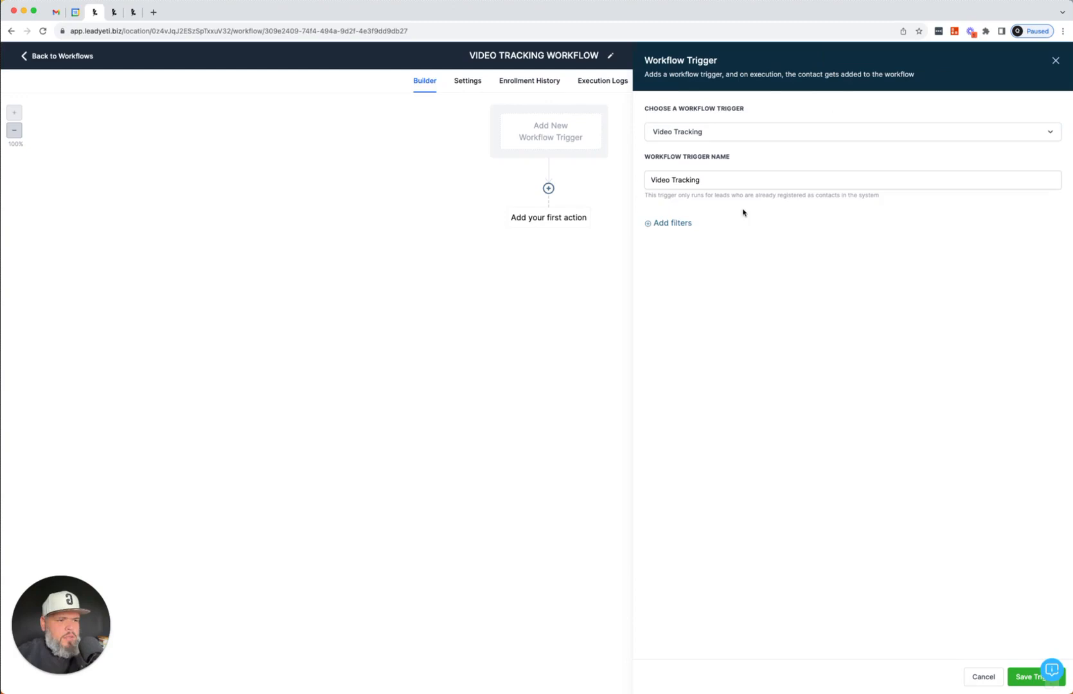
# Add a trigger filter requiring Video to be any of 0912 (3).mov
pyautogui.click(677, 228)
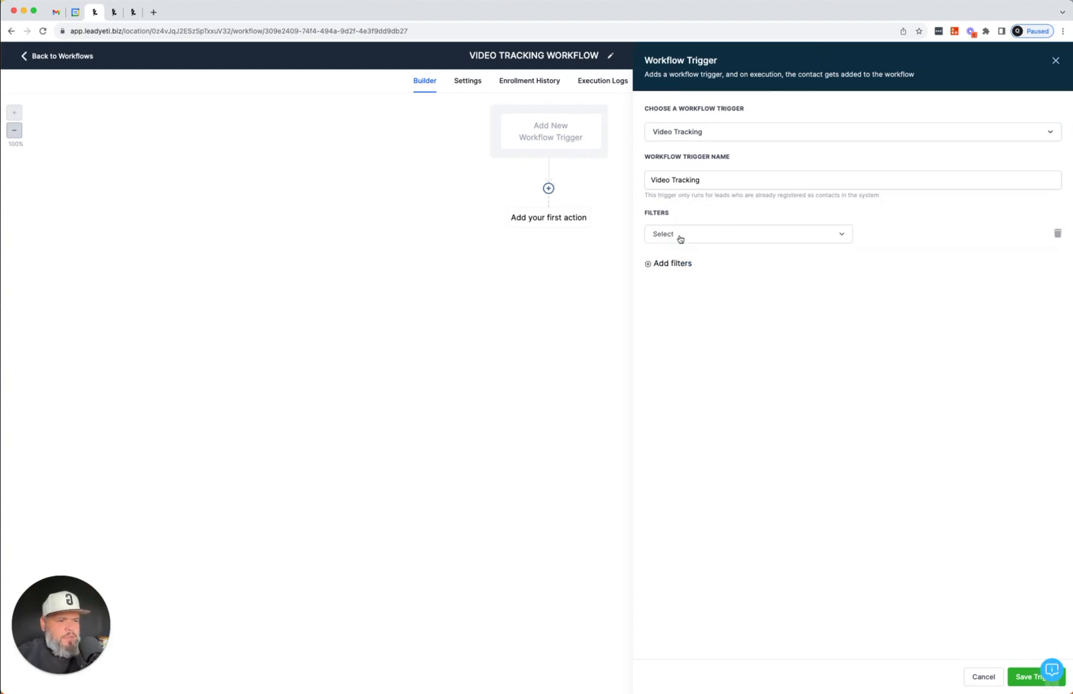
pyautogui.click(680, 238)
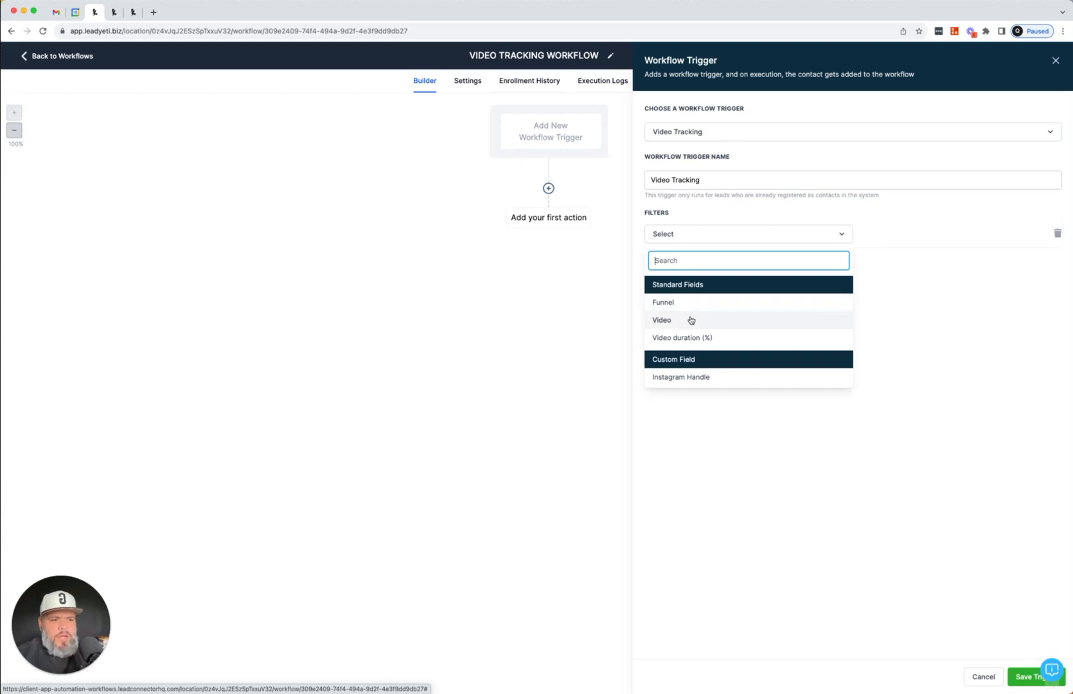
pyautogui.click(690, 320)
pyautogui.click(913, 234)
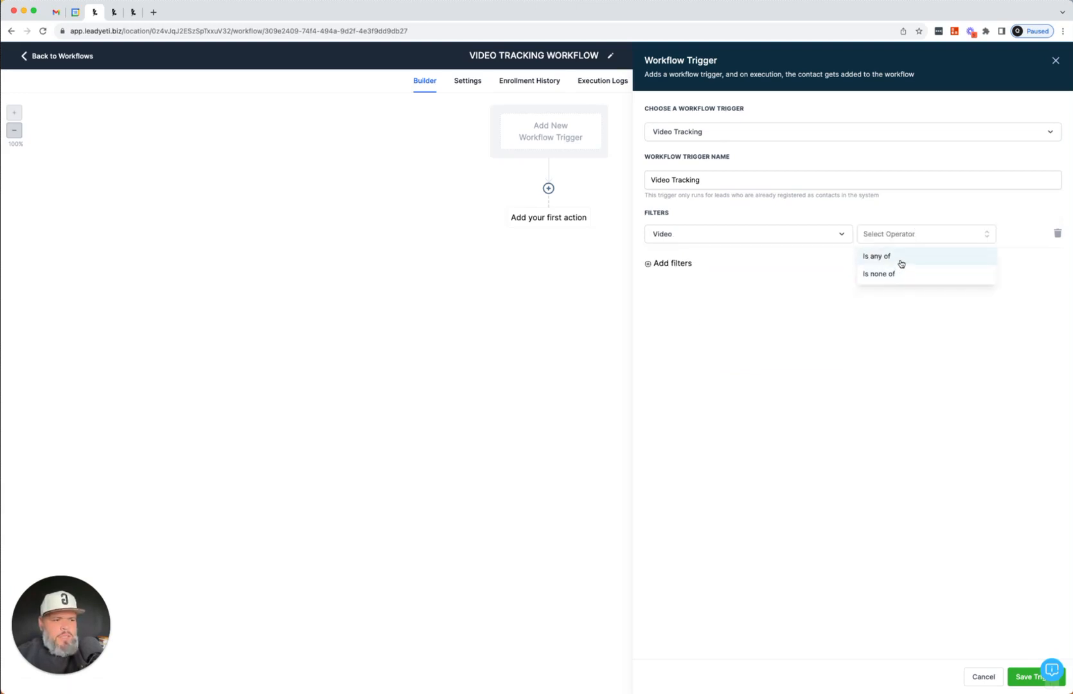
pyautogui.click(901, 264)
pyautogui.click(949, 240)
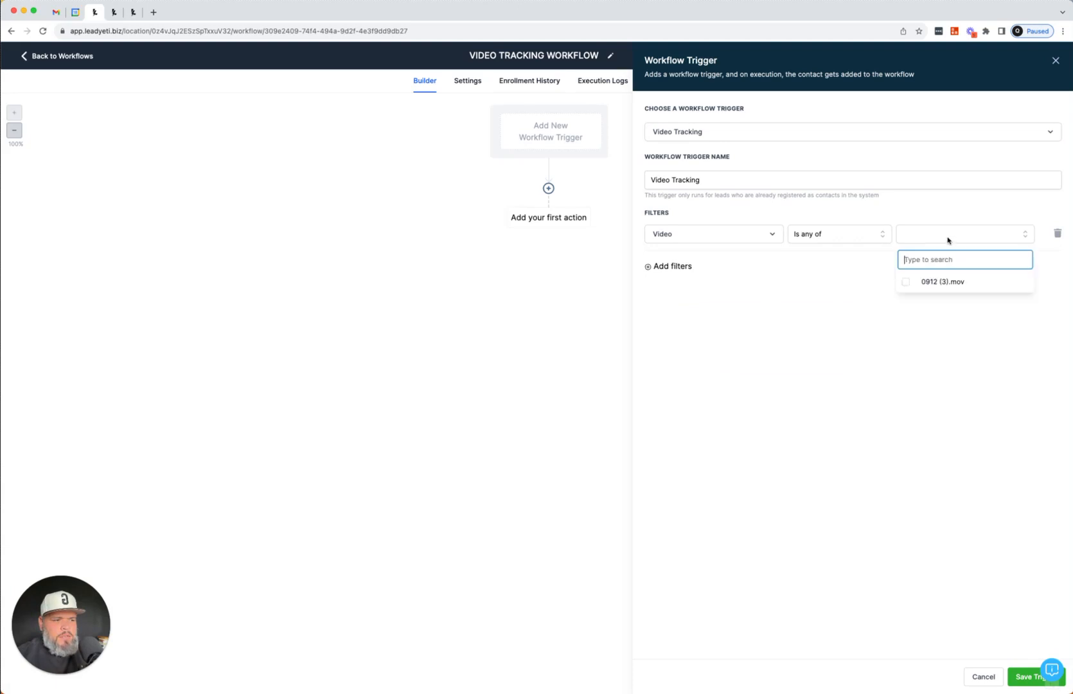
pyautogui.click(955, 288)
pyautogui.click(910, 324)
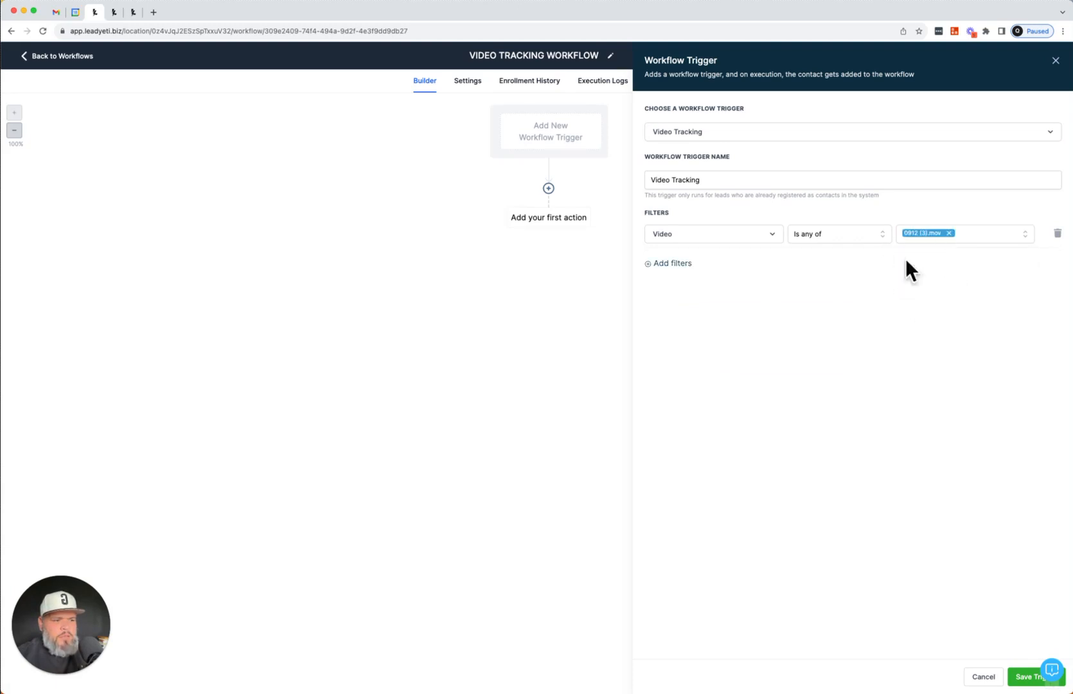
# Add a second trigger filter requiring Video duration (%) to be greater than 50, and save the trigger
pyautogui.click(671, 266)
pyautogui.click(677, 266)
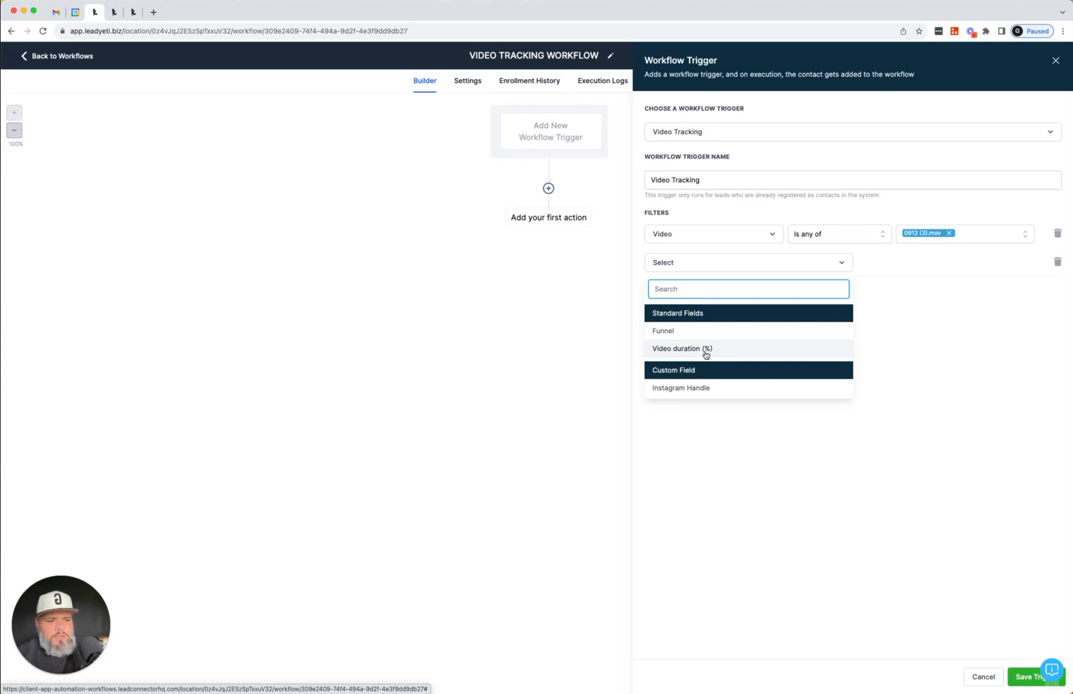
pyautogui.click(705, 352)
pyautogui.click(909, 267)
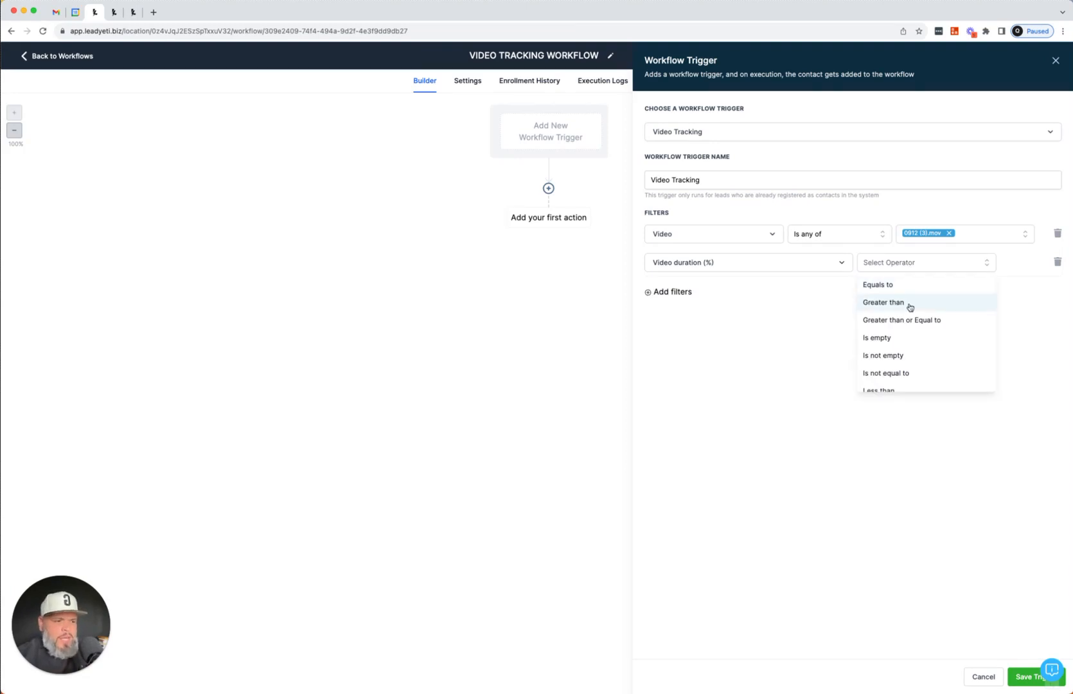
pyautogui.scroll(-1, 919, 351)
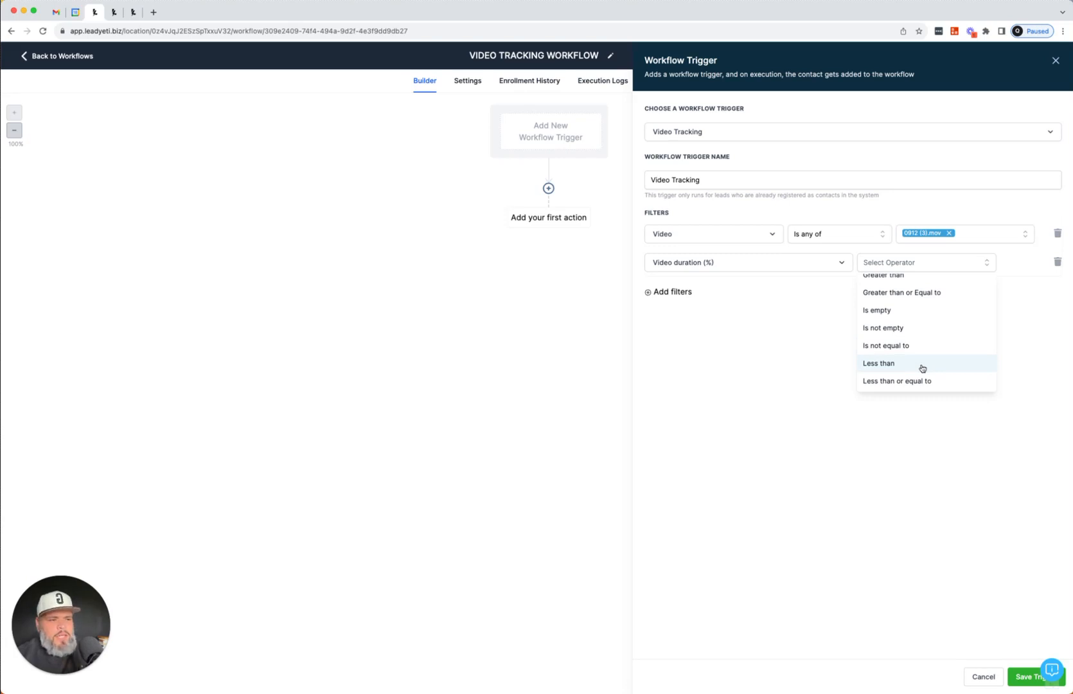
pyautogui.scroll(2, 915, 307)
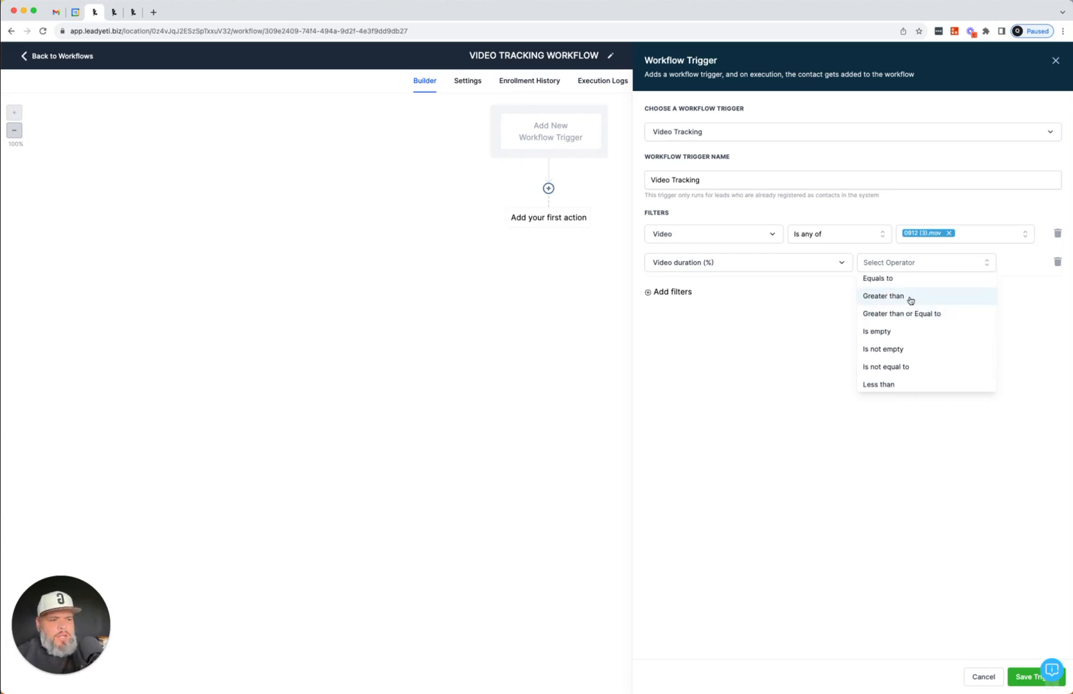
pyautogui.click(910, 300)
pyautogui.click(956, 259)
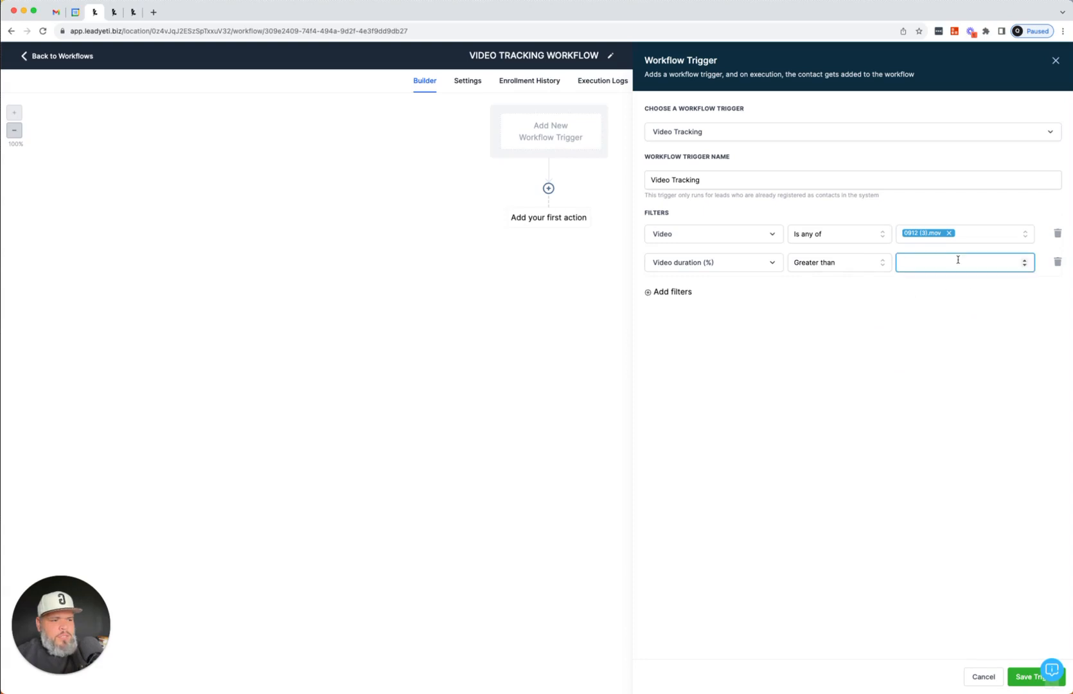
pyautogui.write('50')
pyautogui.click(915, 334)
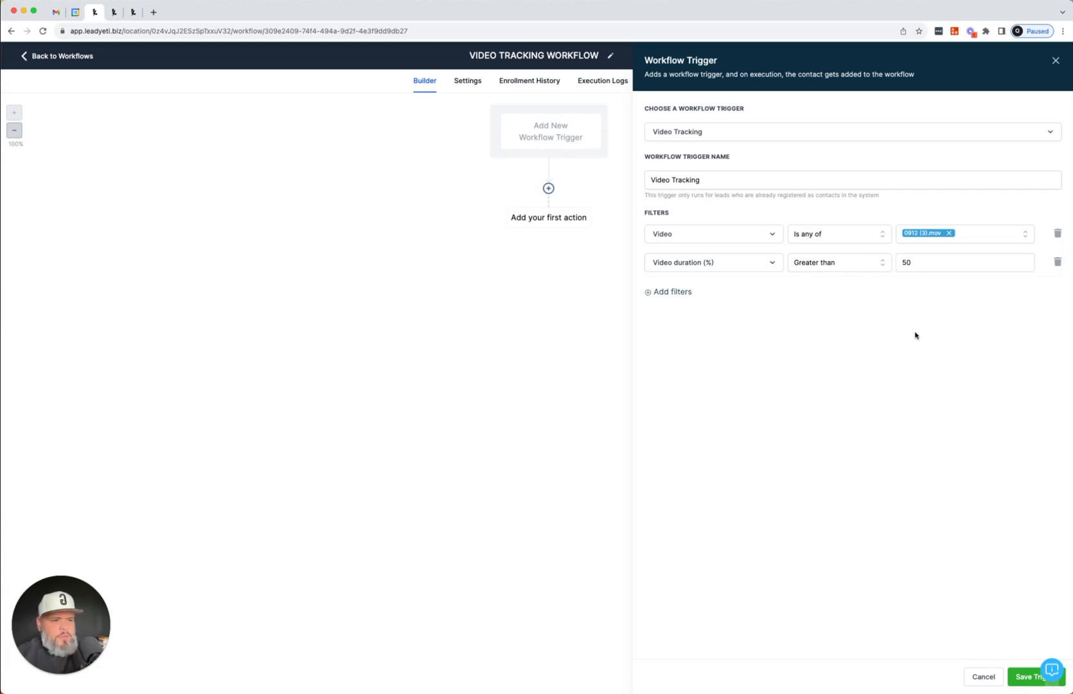
pyautogui.click(1023, 677)
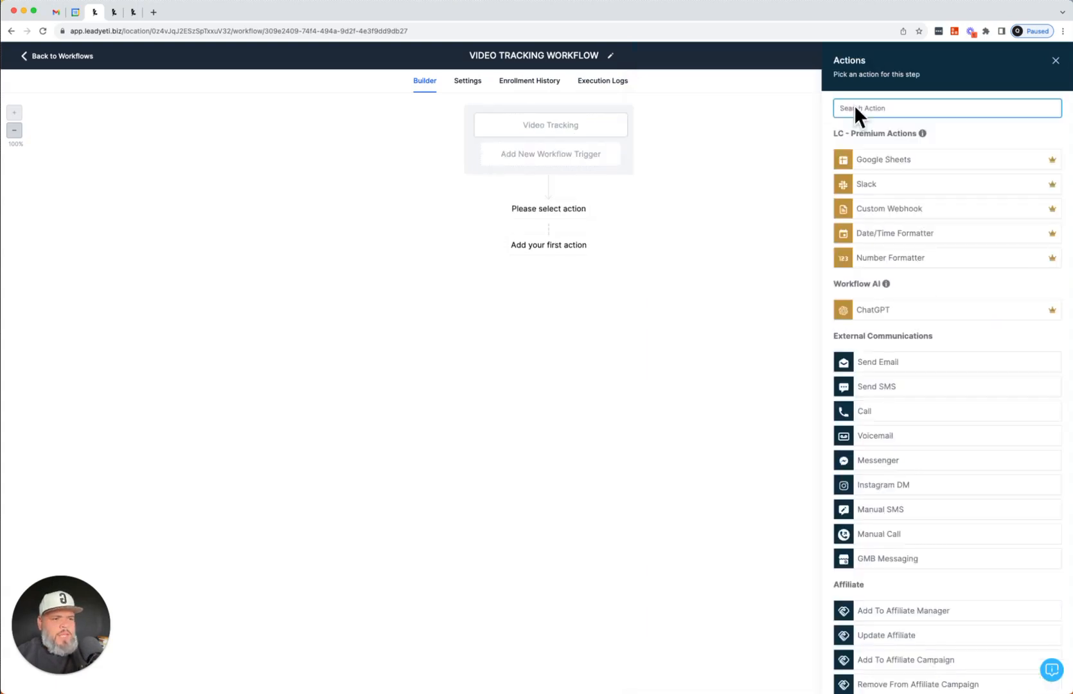
# Search the actions for SMS and add Send SMS as the workflow's first action
pyautogui.write('SMS')
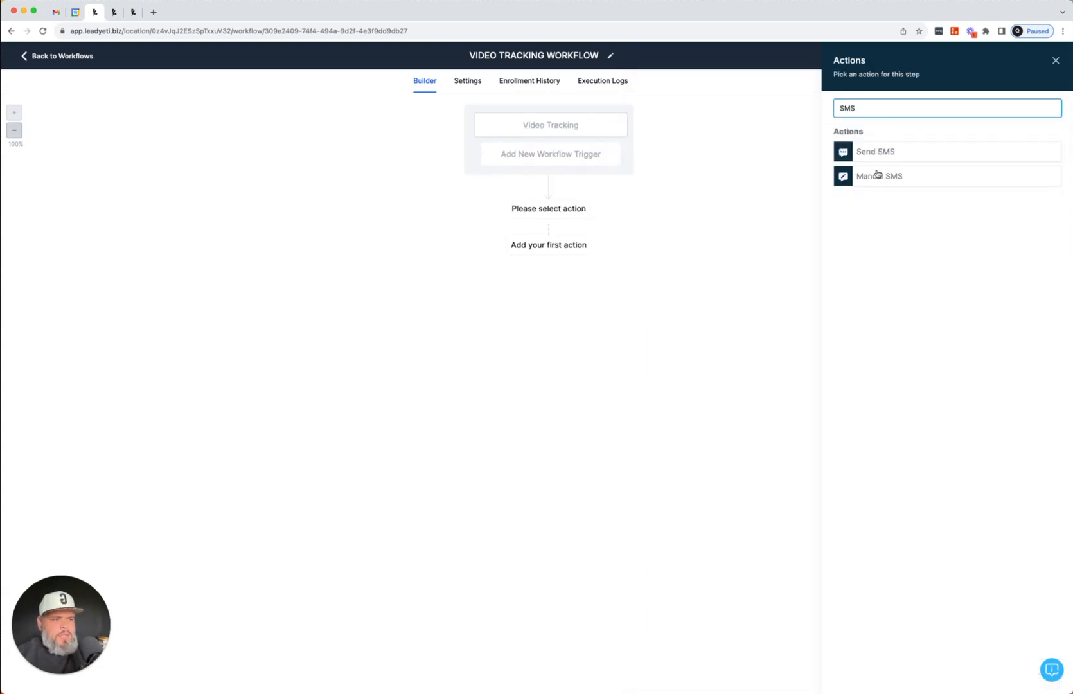
pyautogui.click(875, 154)
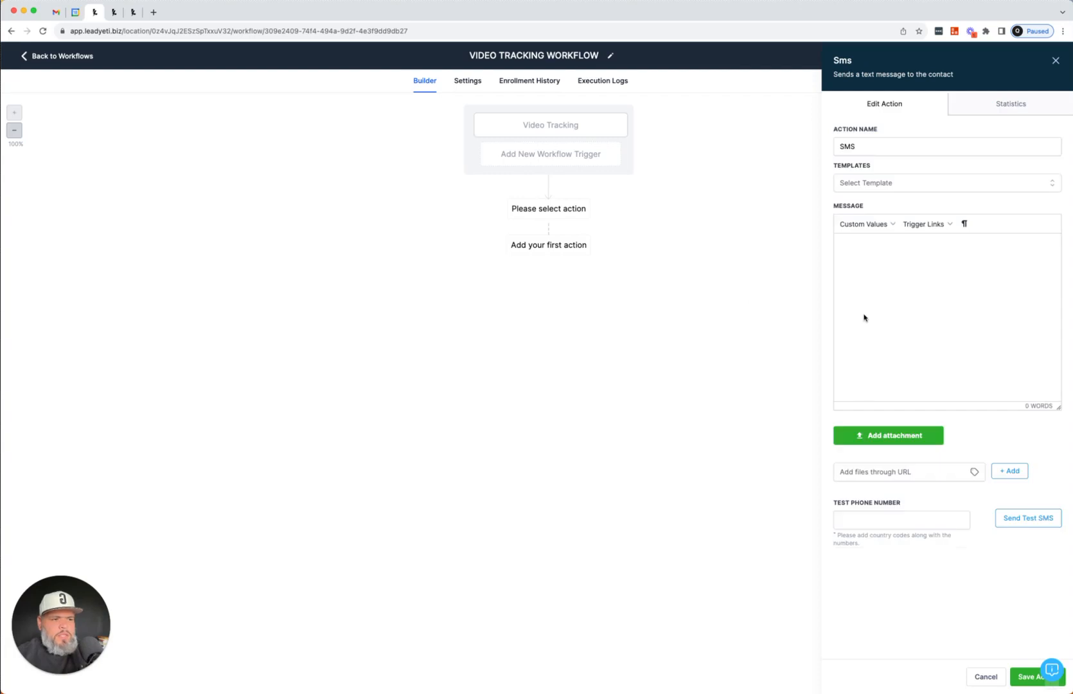
# Write the SMS message "THANKS FOR WATCHING THE VIDEO WERE YOUABLE TO SEE THE ENDING WHERE I SHARE THE 4TH TIP OF....." and save the action and workflow
pyautogui.click(870, 290)
pyautogui.write('THANKD')
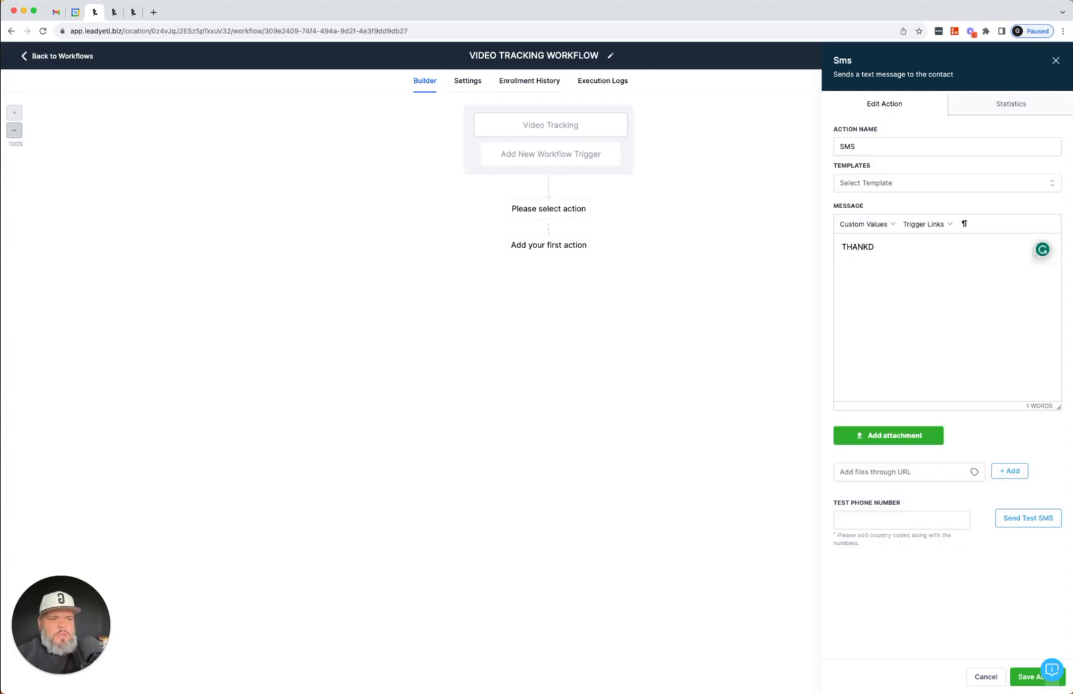
pyautogui.press('BackSpace')
pyautogui.write('S FOR')
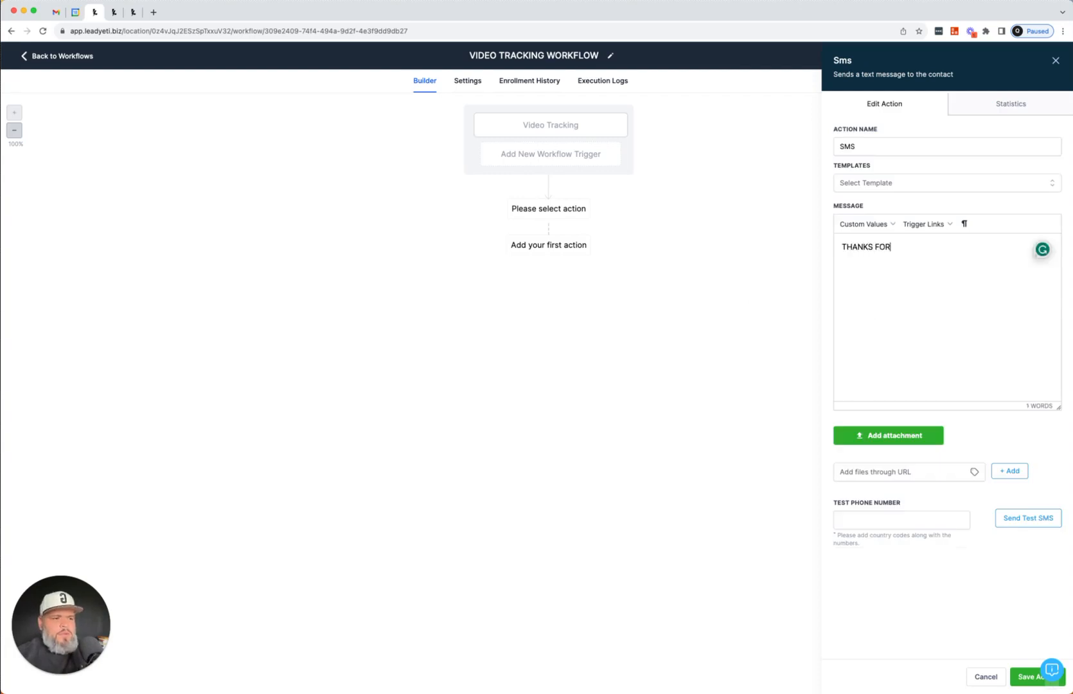
pyautogui.write(' WATCHING THE VIDEO WERE ')
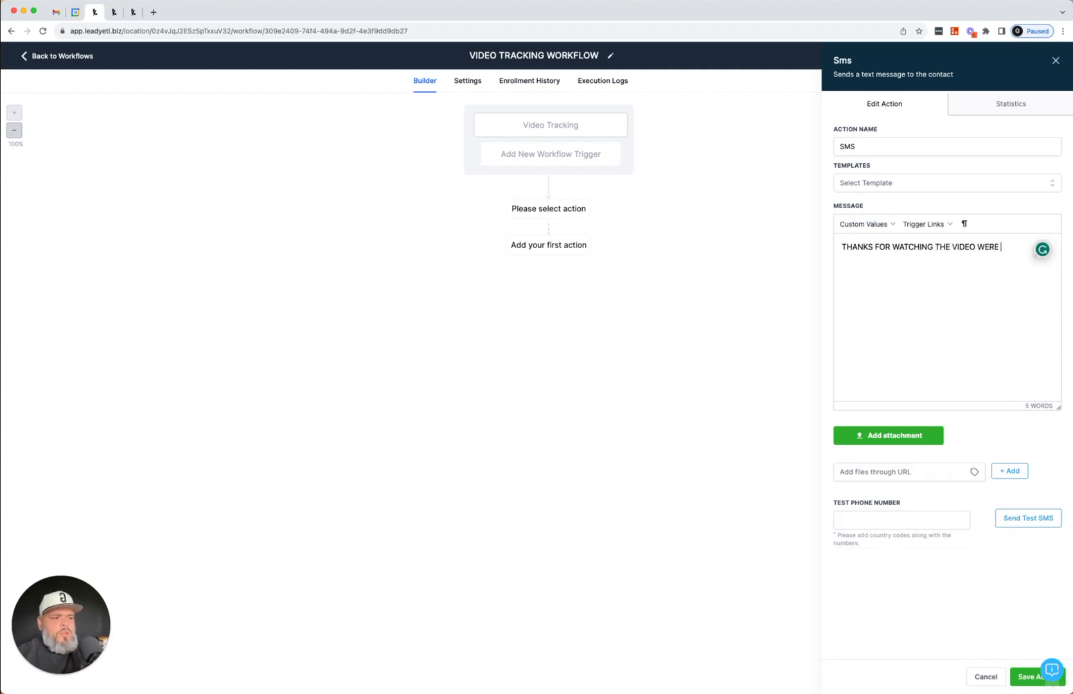
pyautogui.write('YOUABLE')
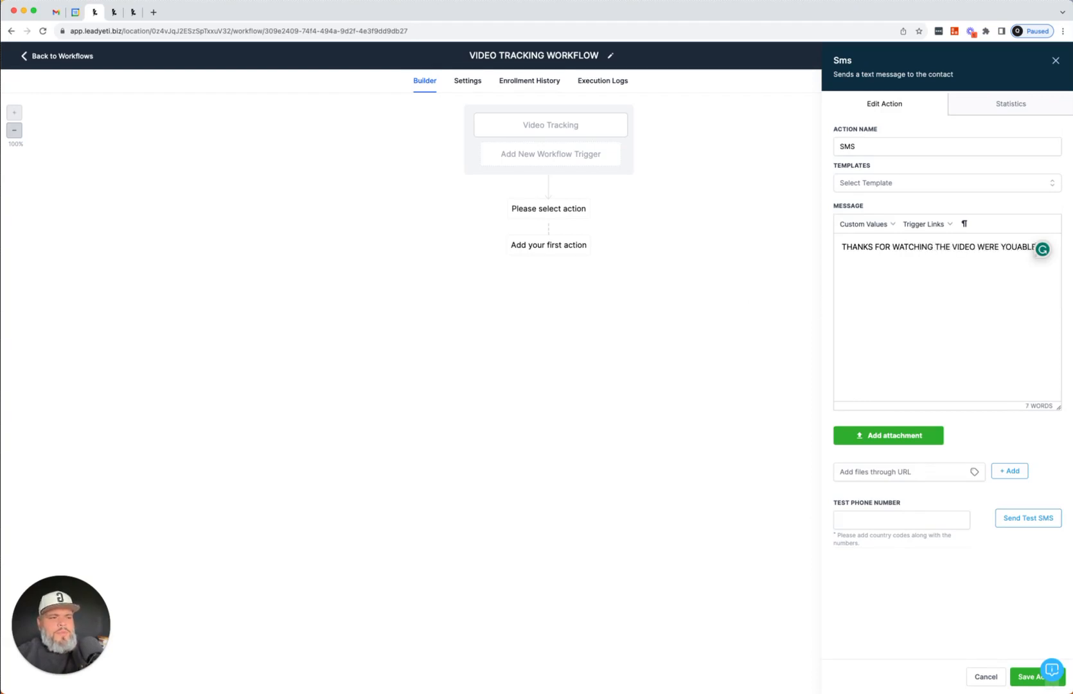
pyautogui.write(' TO SEE THE ENDING')
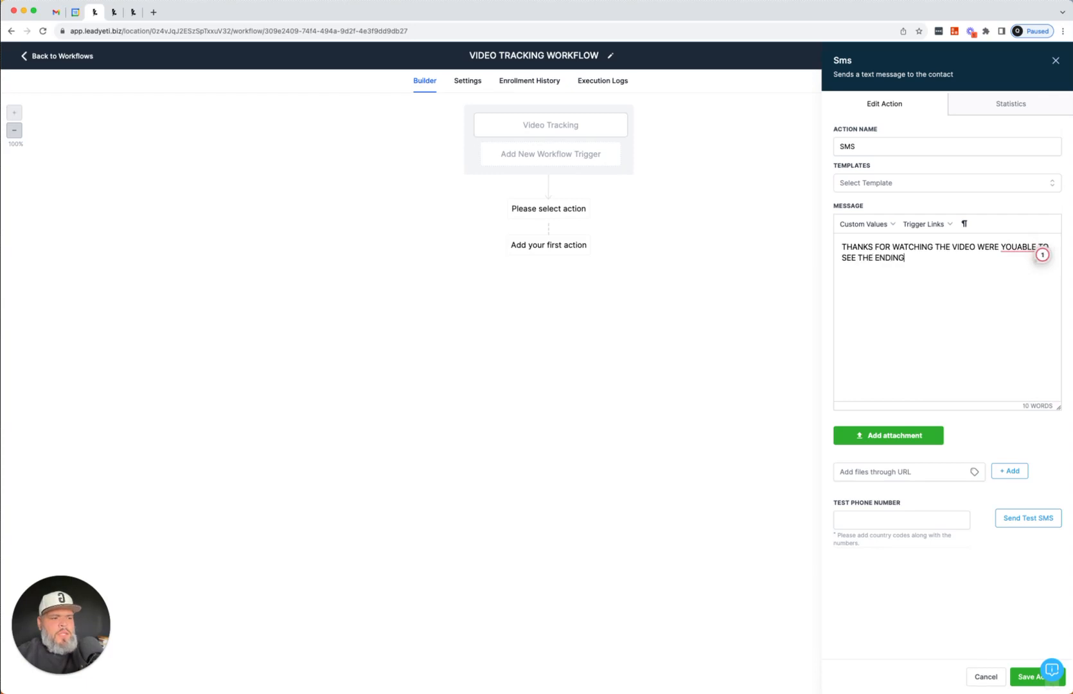
pyautogui.write(' WHERE ')
pyautogui.write('I CA')
pyautogui.write('HARE')
pyautogui.write(' THE')
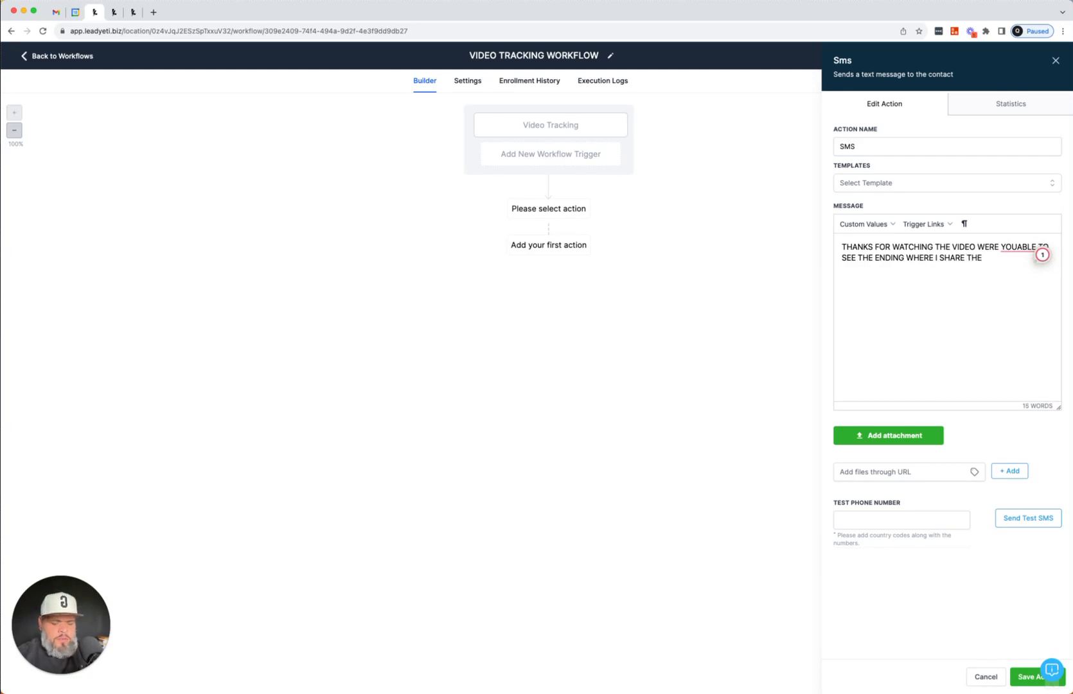
pyautogui.write(' 4TH TIO')
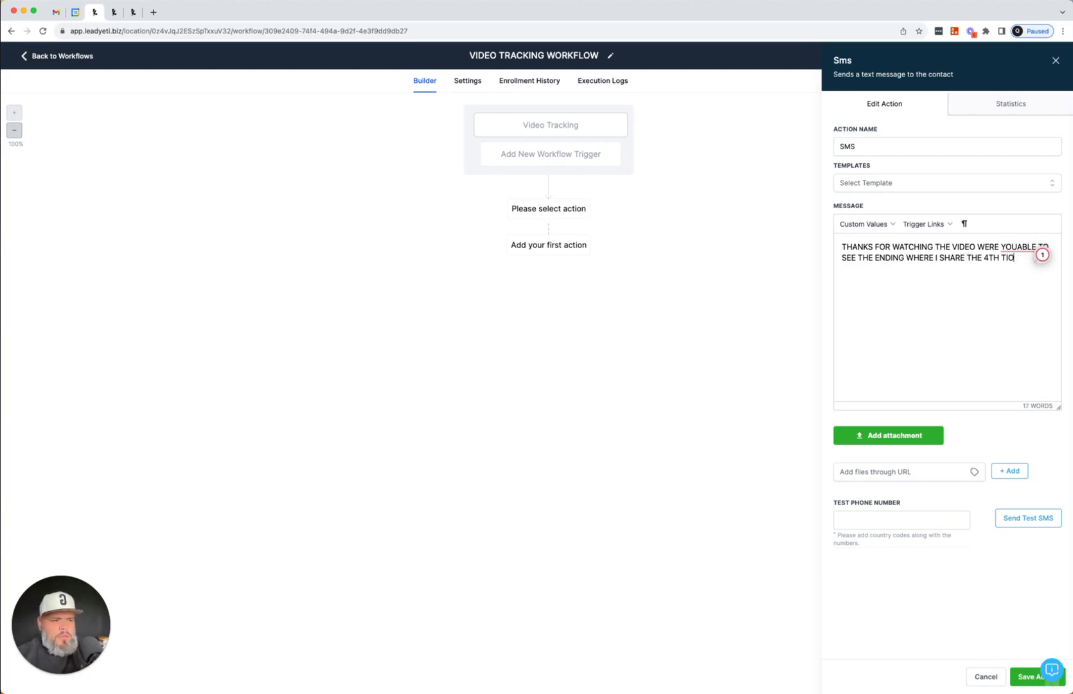
pyautogui.press('BackSpace')
pyautogui.write('P OF.....')
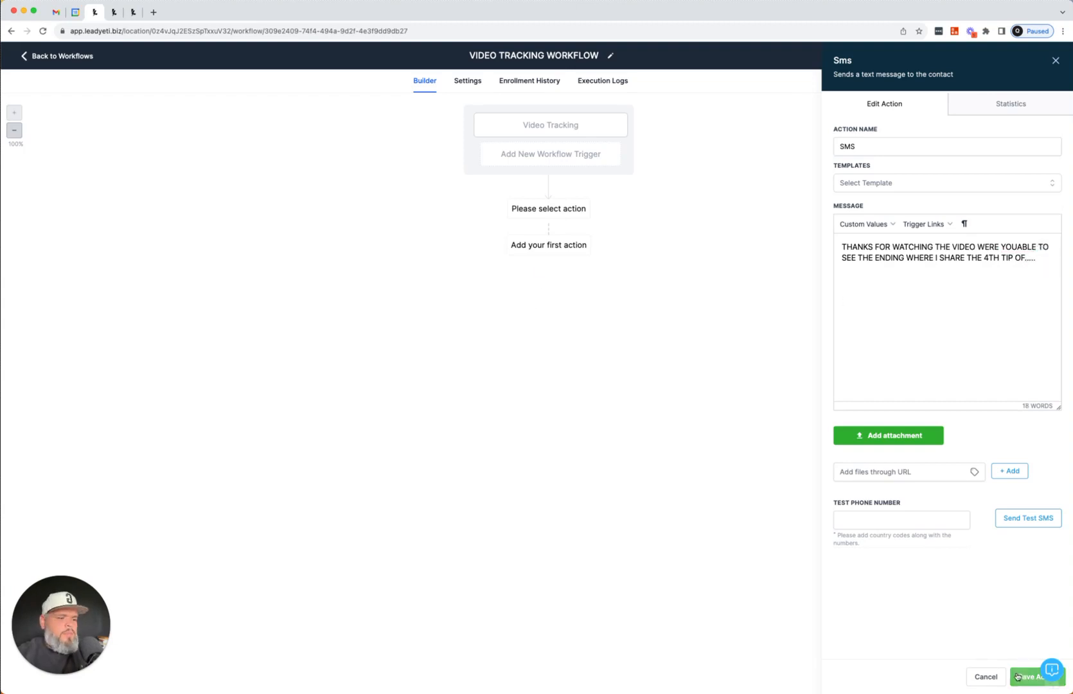
pyautogui.click(1017, 676)
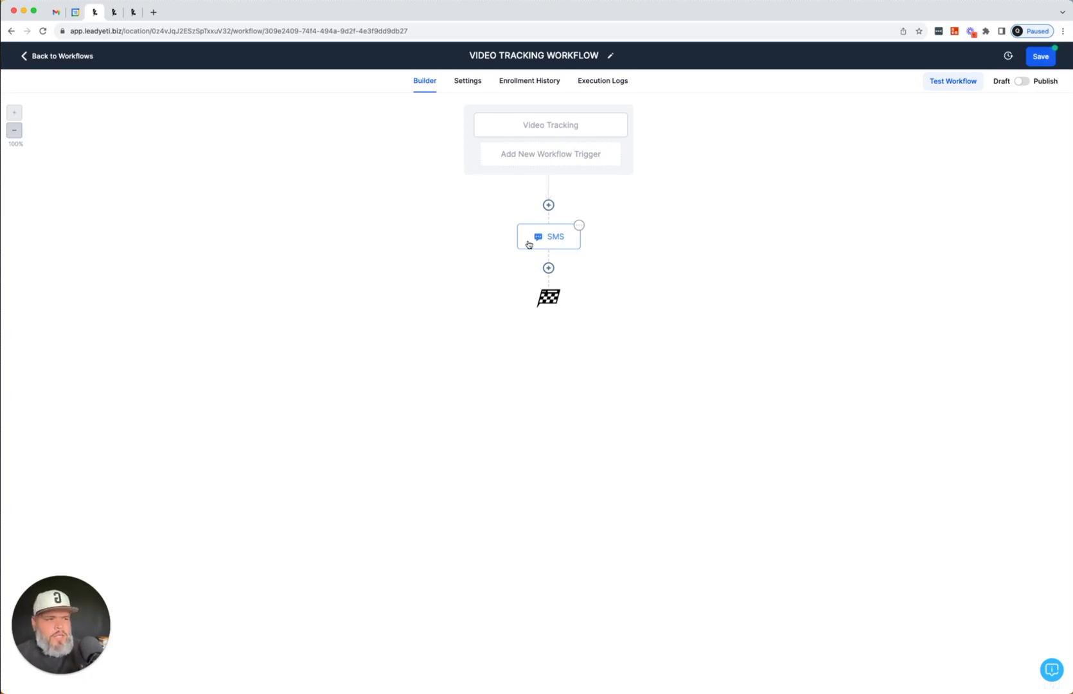
pyautogui.click(1040, 57)
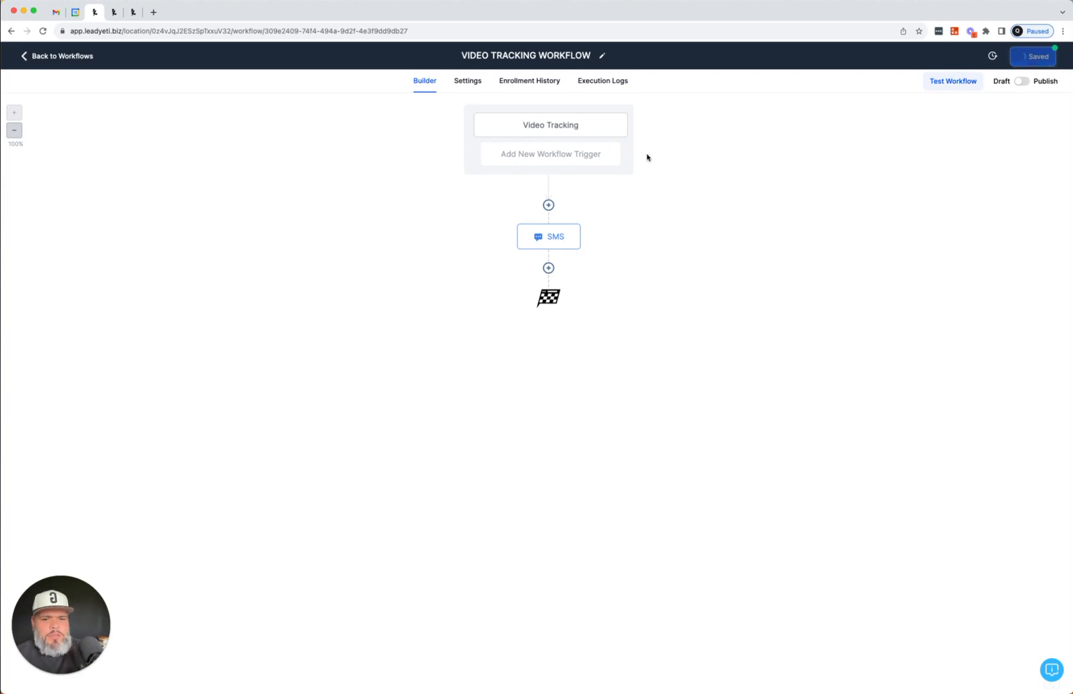